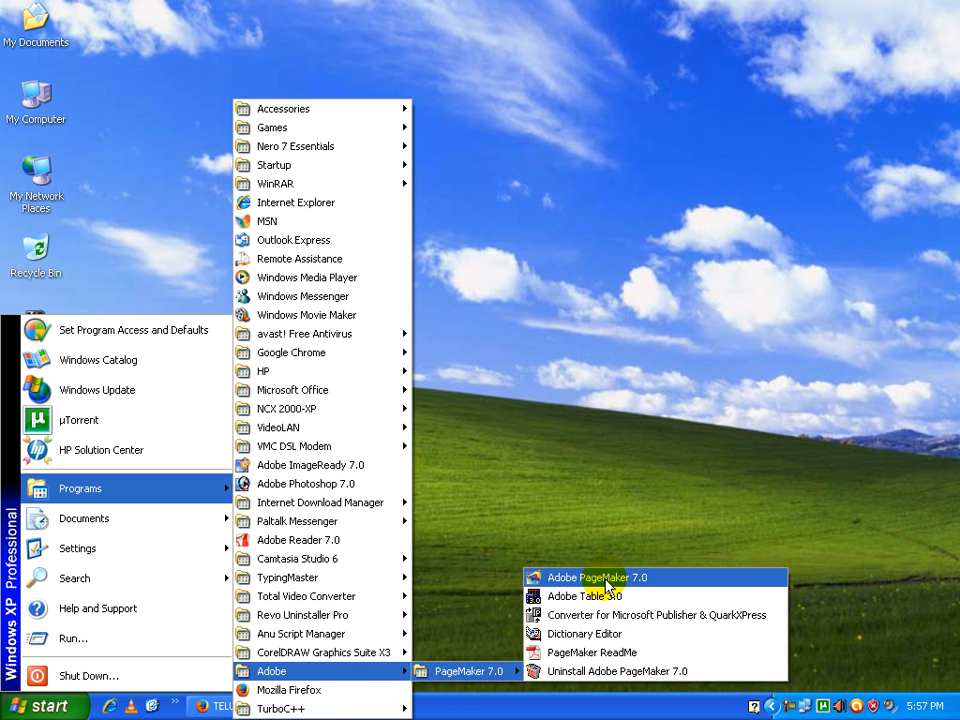
Launch Adobe PageMaker 7.0, and reposition the toolbox slightly lower and the control palette slightly up and to the left
{"action": "left_click", "coordinate": [606, 582]}
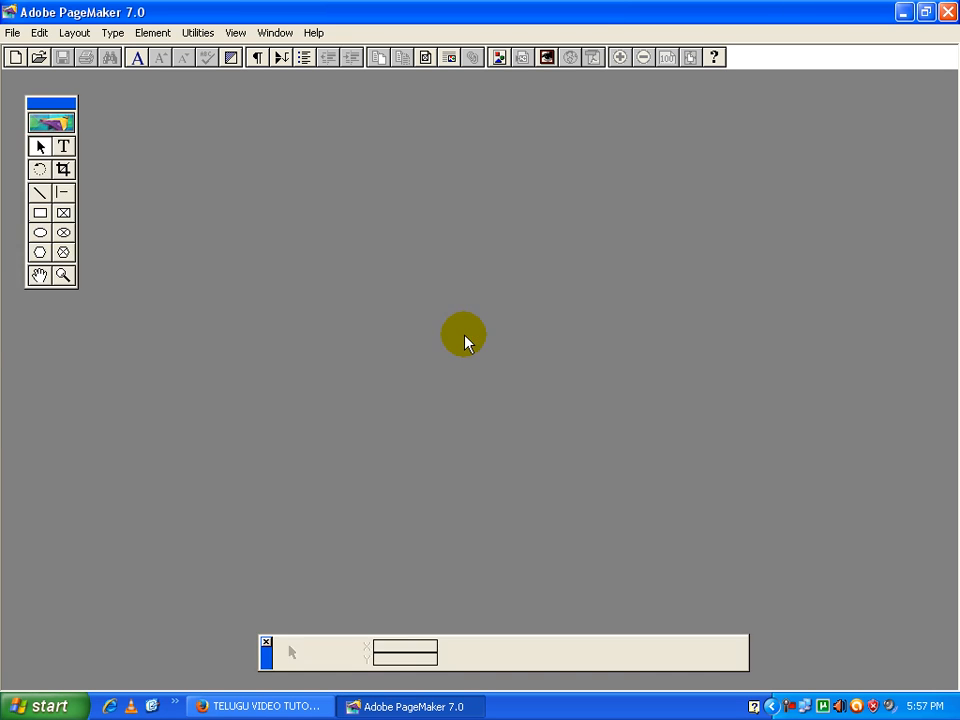
{"action": "left_click_drag", "start_coordinate": [47, 103], "coordinate": [53, 155]}
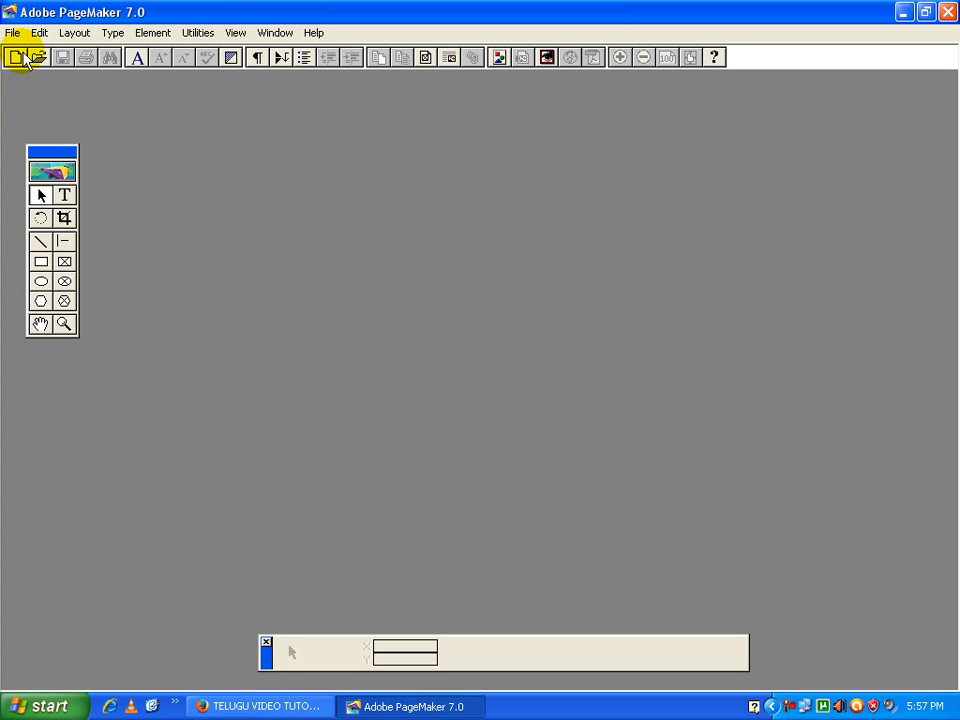
{"action": "left_click_drag", "start_coordinate": [266, 655], "coordinate": [220, 640]}
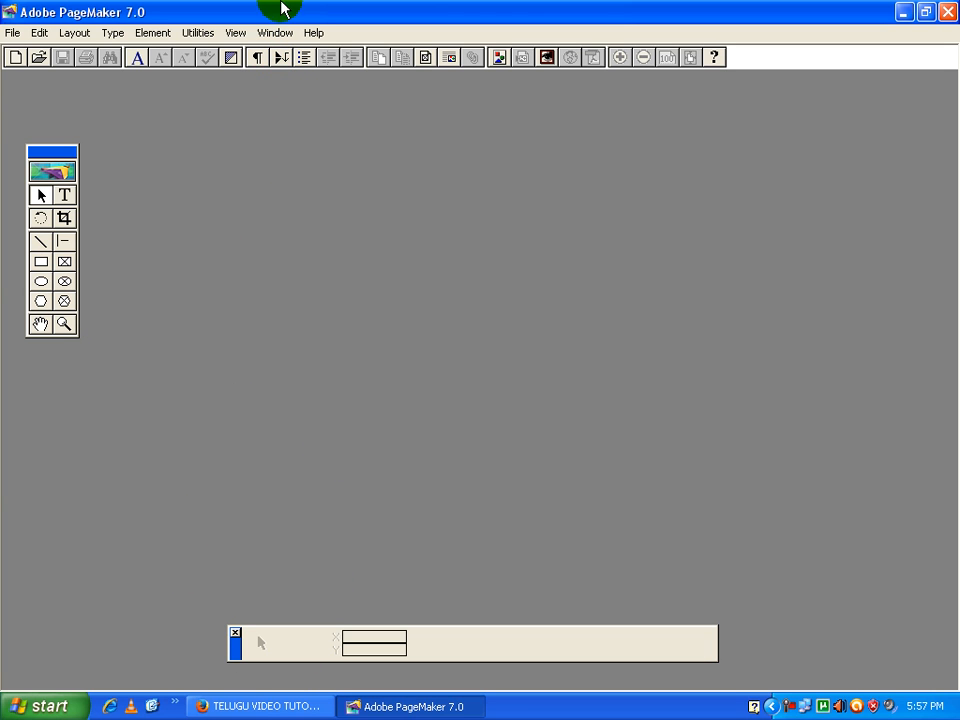
Hide the control palette and show it again
{"action": "left_click", "coordinate": [276, 33]}
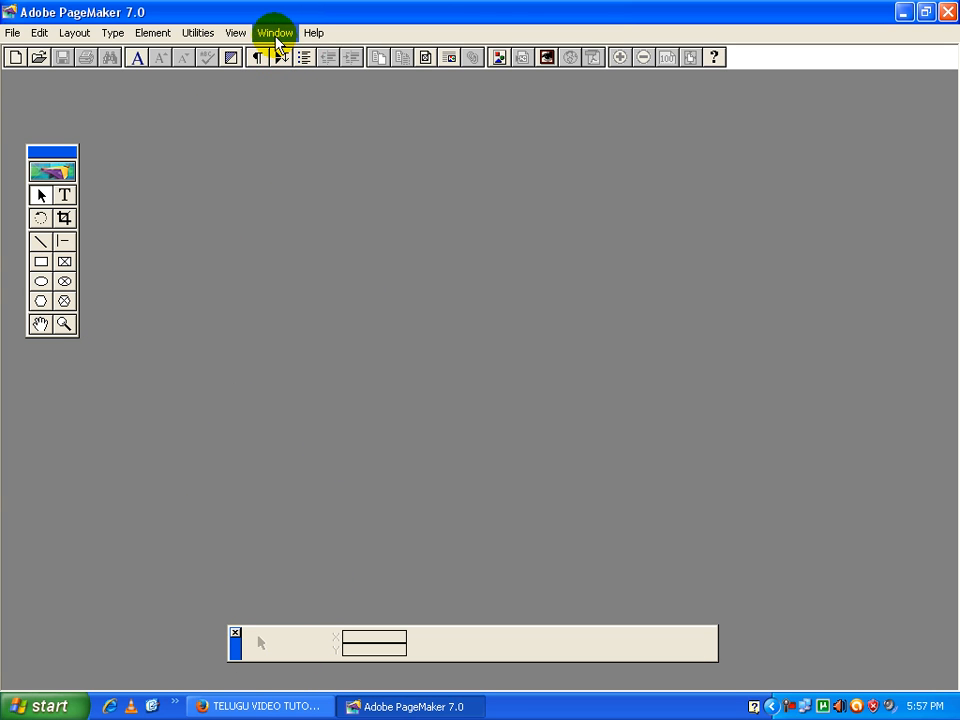
{"action": "left_click", "coordinate": [275, 36]}
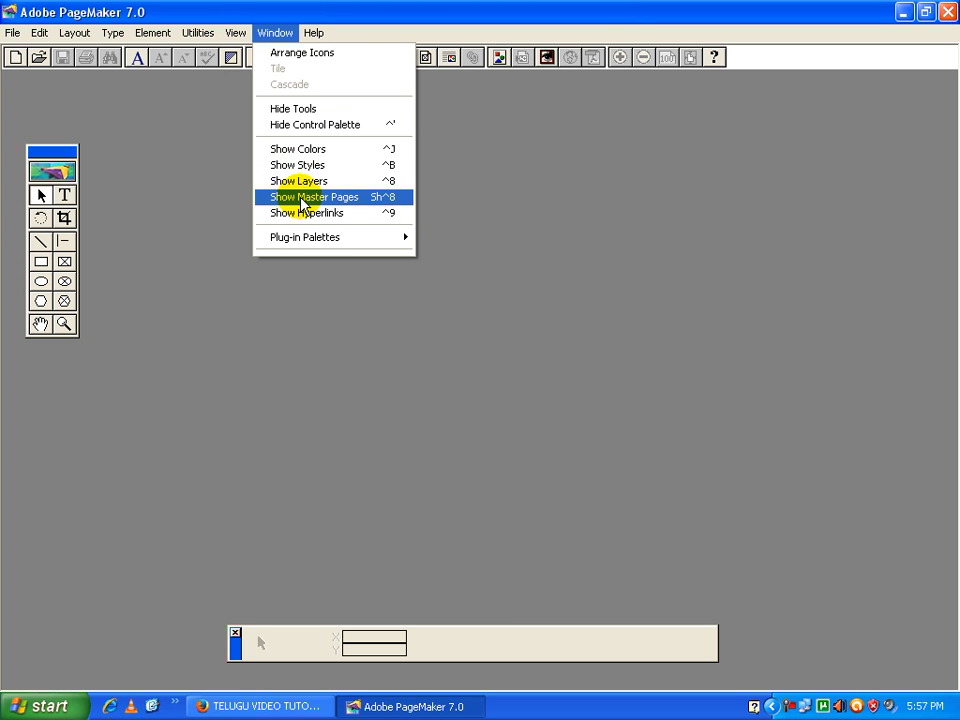
{"action": "left_click", "coordinate": [310, 125]}
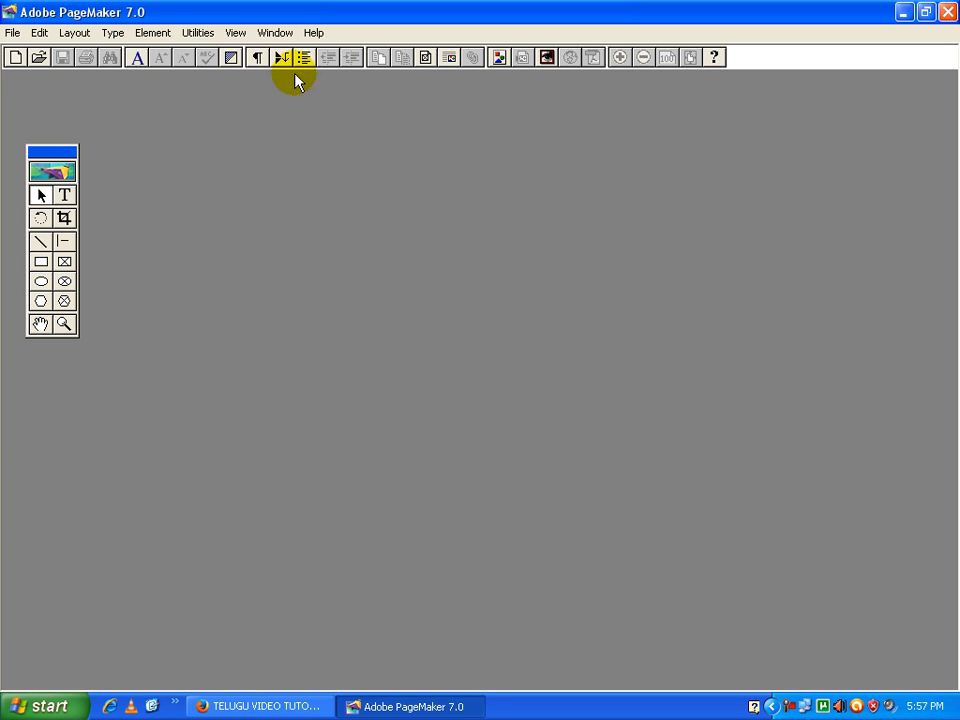
{"action": "left_click", "coordinate": [275, 33]}
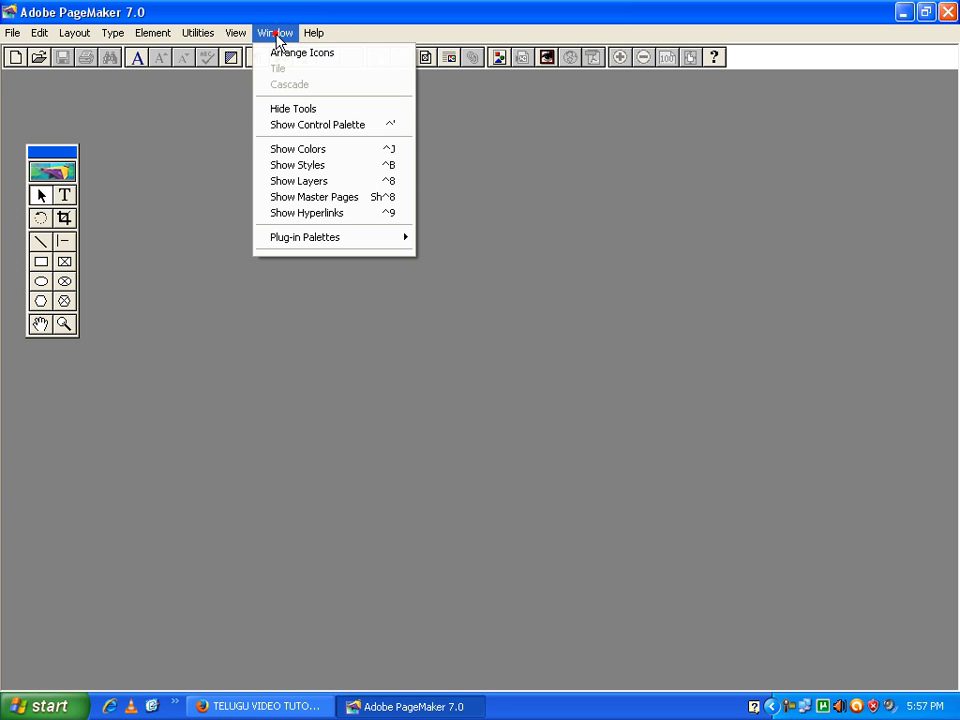
{"action": "left_click", "coordinate": [313, 134]}
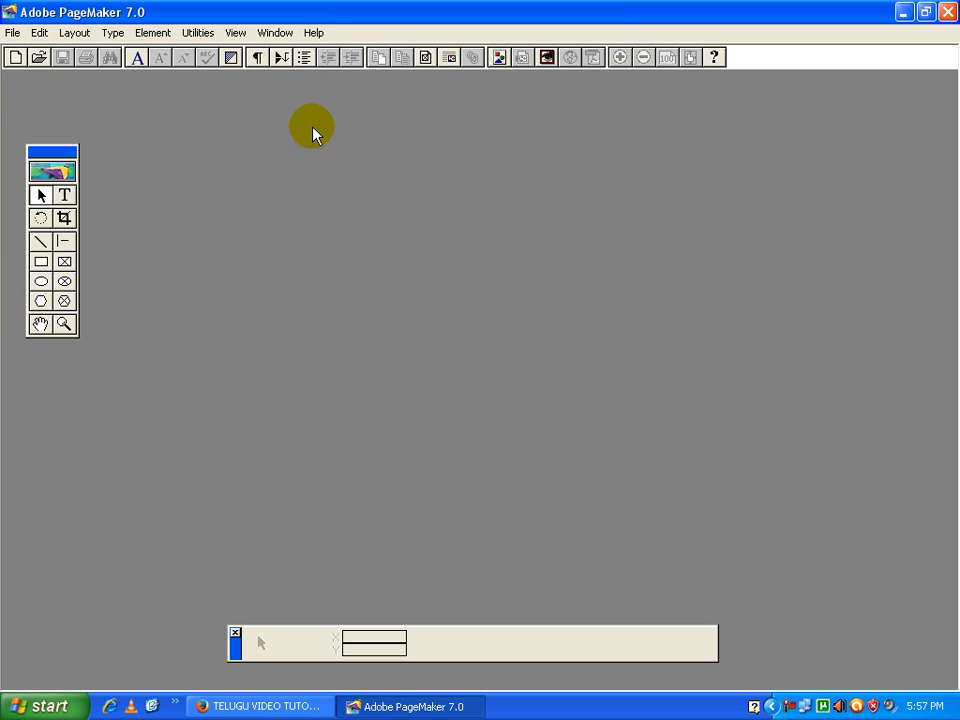
Hide the toolbox and bring it back on screen
{"action": "left_click", "coordinate": [275, 33]}
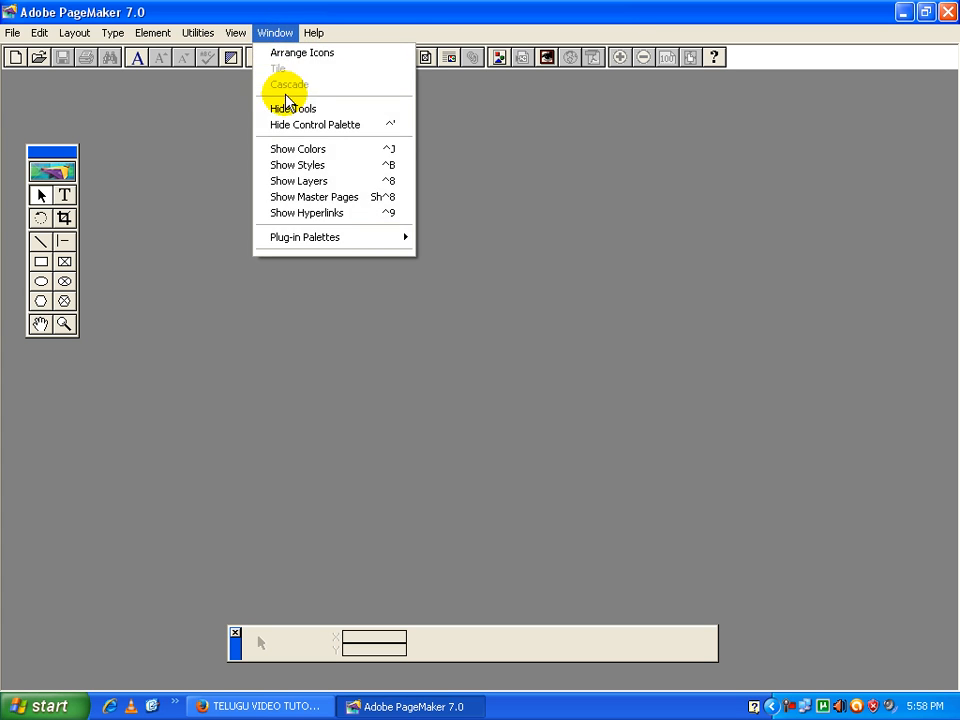
{"action": "left_click", "coordinate": [285, 102]}
{"action": "left_click", "coordinate": [275, 33]}
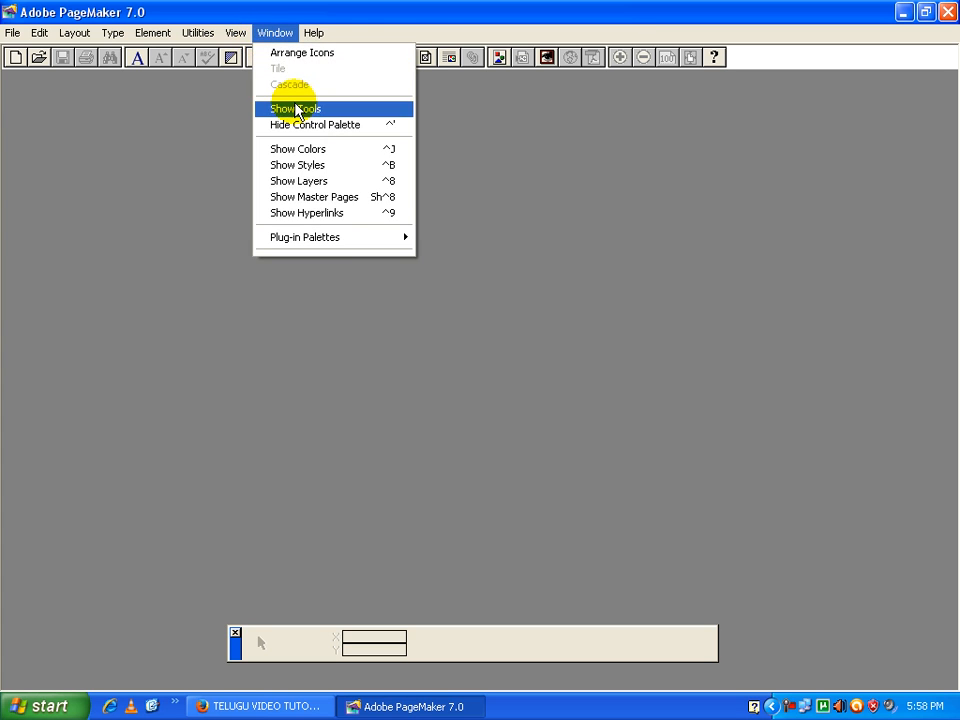
{"action": "left_click", "coordinate": [296, 106]}
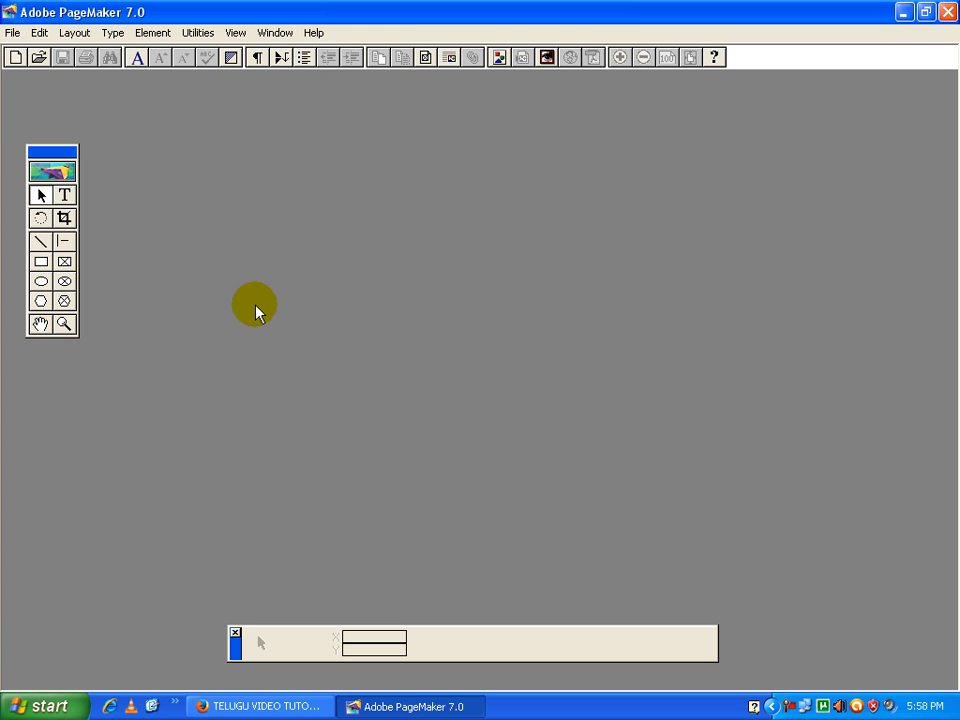
Start a new publication and set its page size to A4
{"action": "left_click", "coordinate": [12, 33]}
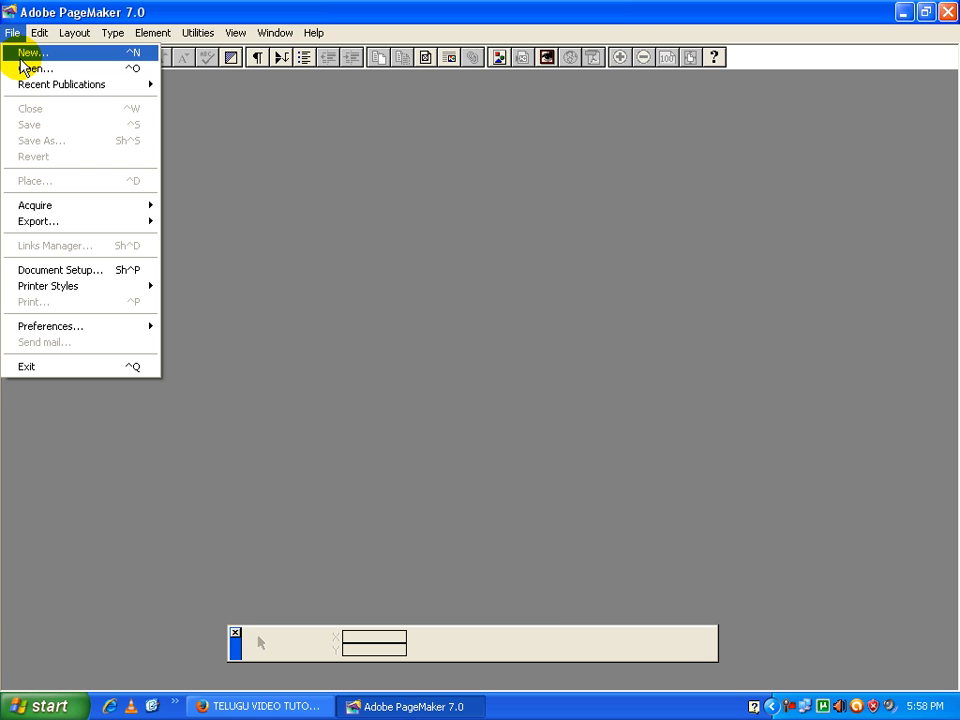
{"action": "left_click", "coordinate": [24, 56]}
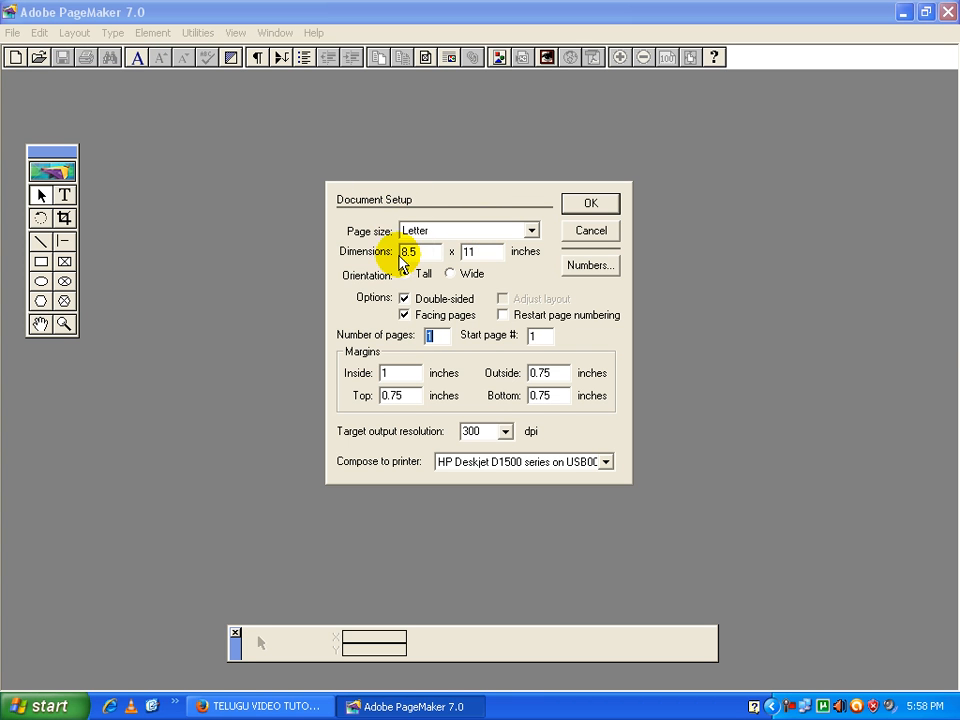
{"action": "left_click", "coordinate": [500, 234]}
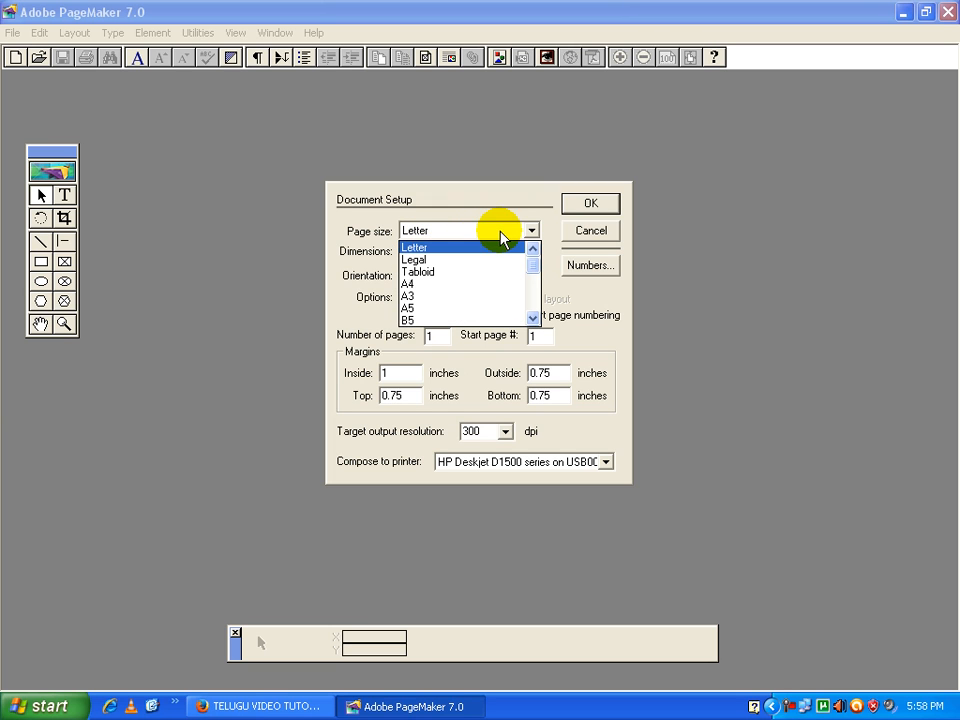
{"action": "left_click", "coordinate": [476, 285]}
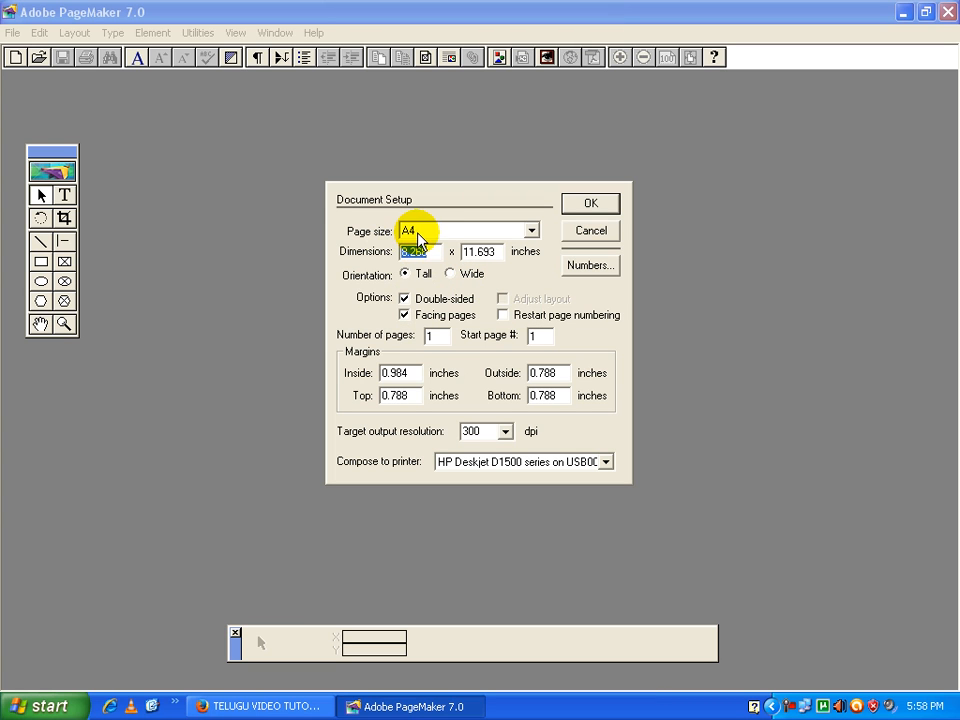
Switch the new publication's page orientation to Wide and back to Tall
{"action": "left_click_drag", "start_coordinate": [429, 255], "coordinate": [399, 257]}
{"action": "left_click_drag", "start_coordinate": [487, 252], "coordinate": [477, 251]}
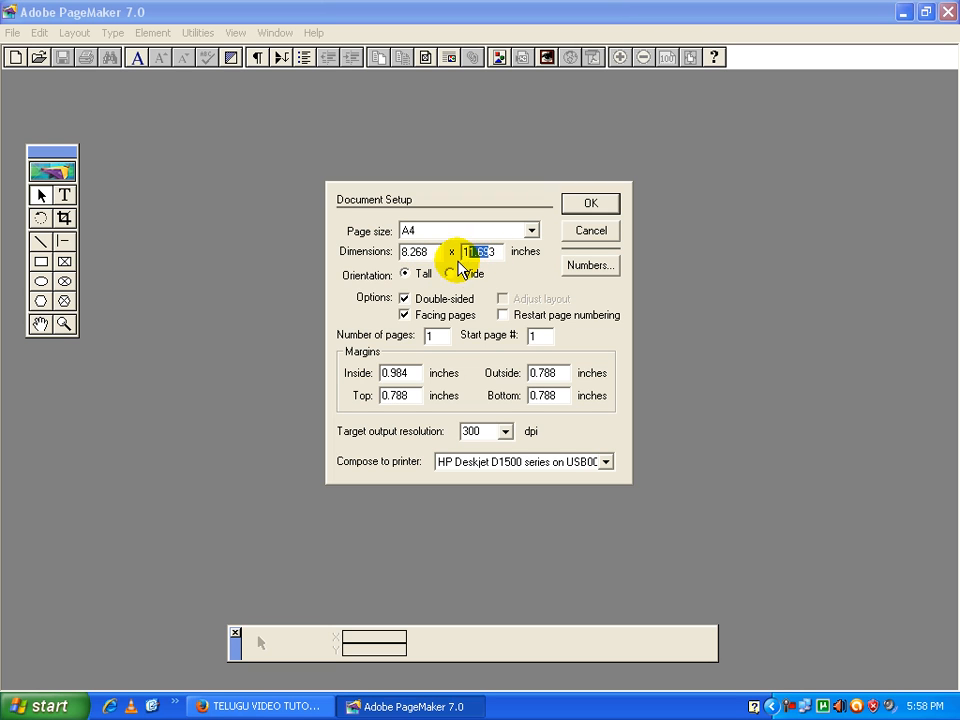
{"action": "left_click", "coordinate": [380, 281]}
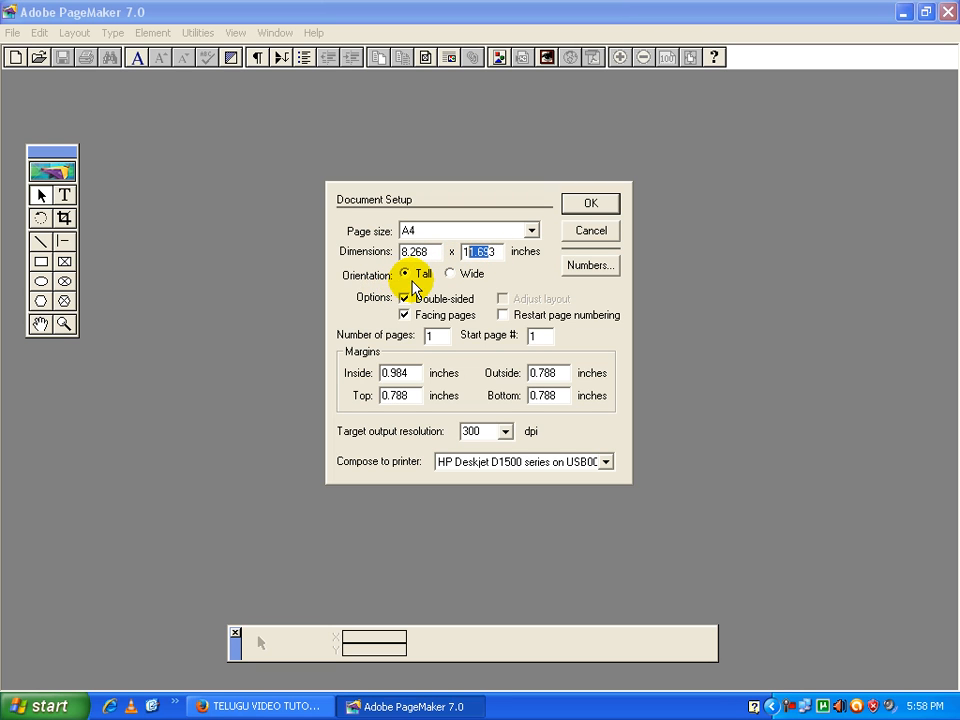
{"action": "left_click", "coordinate": [407, 274]}
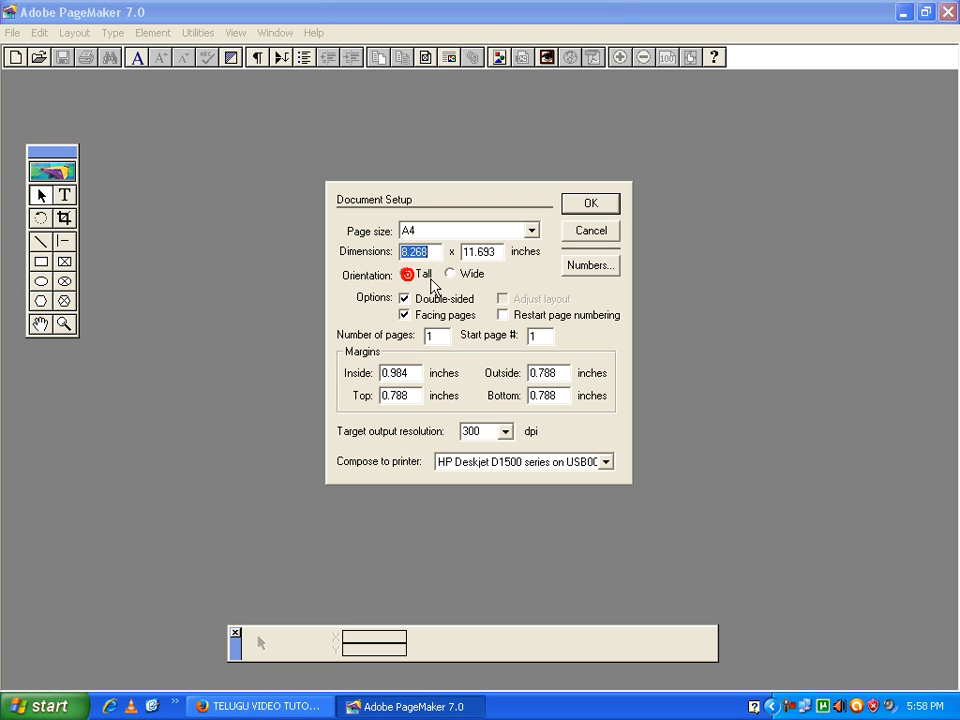
{"action": "left_click", "coordinate": [458, 275]}
{"action": "left_click", "coordinate": [410, 275]}
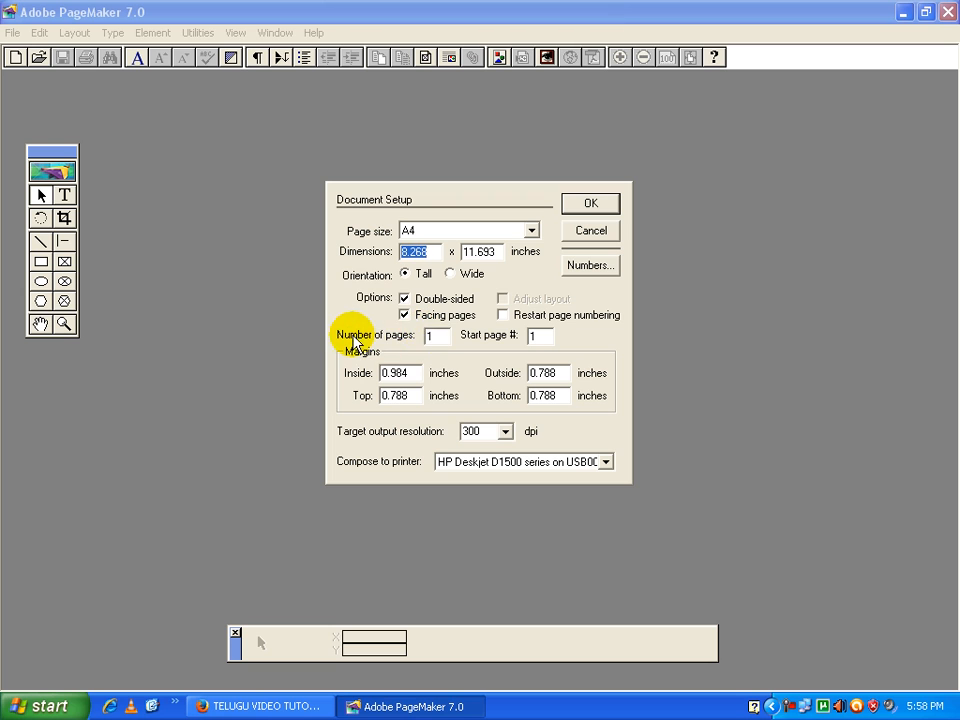
Set the number of pages to 5 and the start page to 3, and create the publication
{"action": "double_click", "coordinate": [435, 340]}
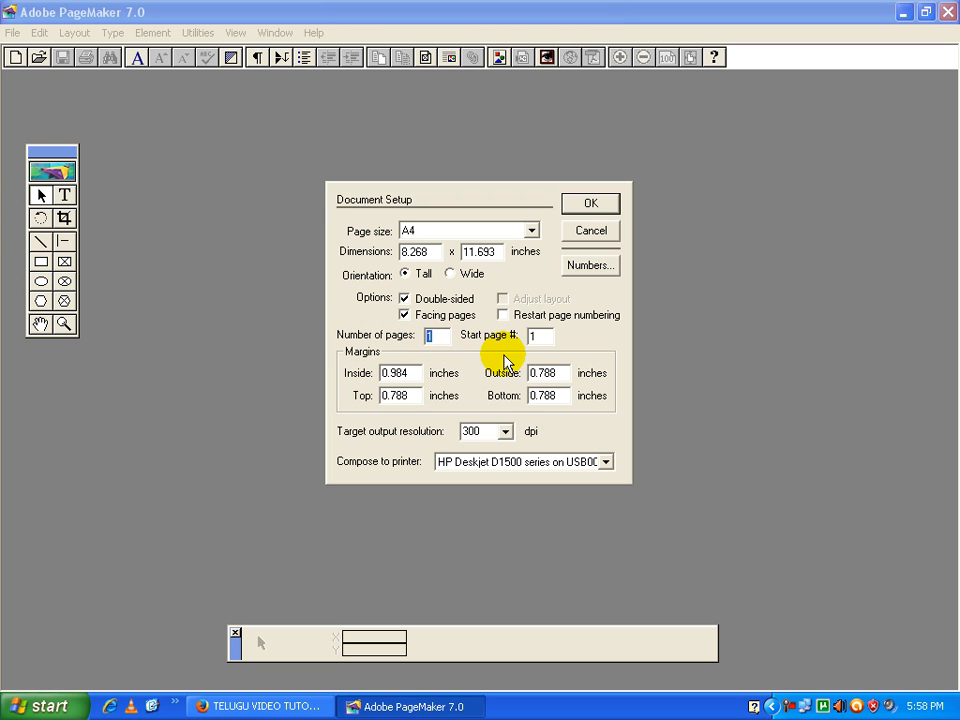
{"action": "type", "text": "5"}
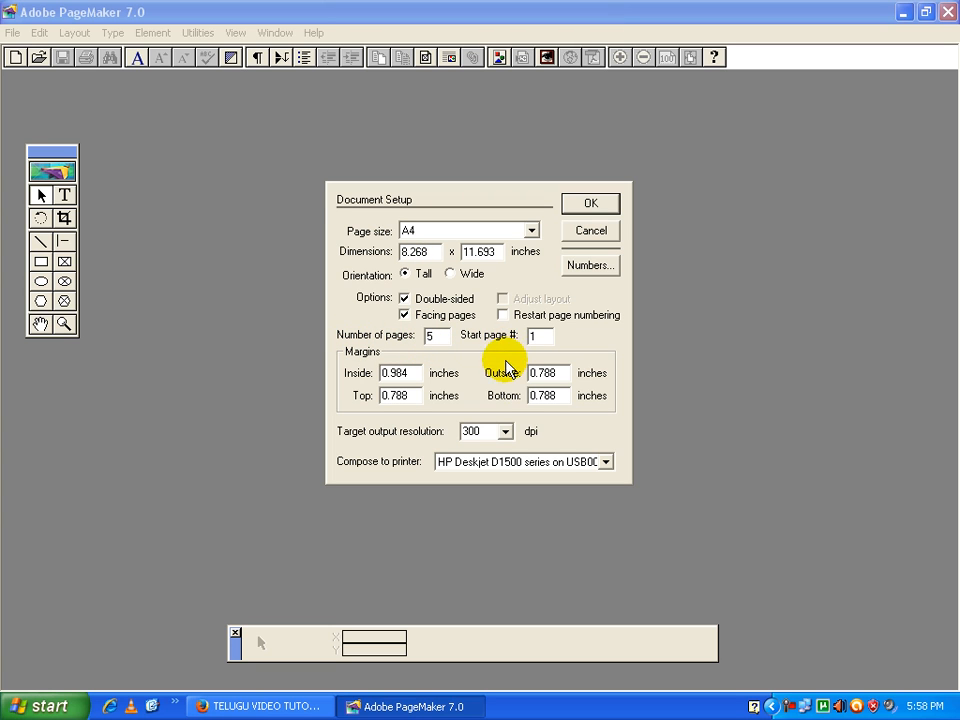
{"action": "double_click", "coordinate": [544, 335]}
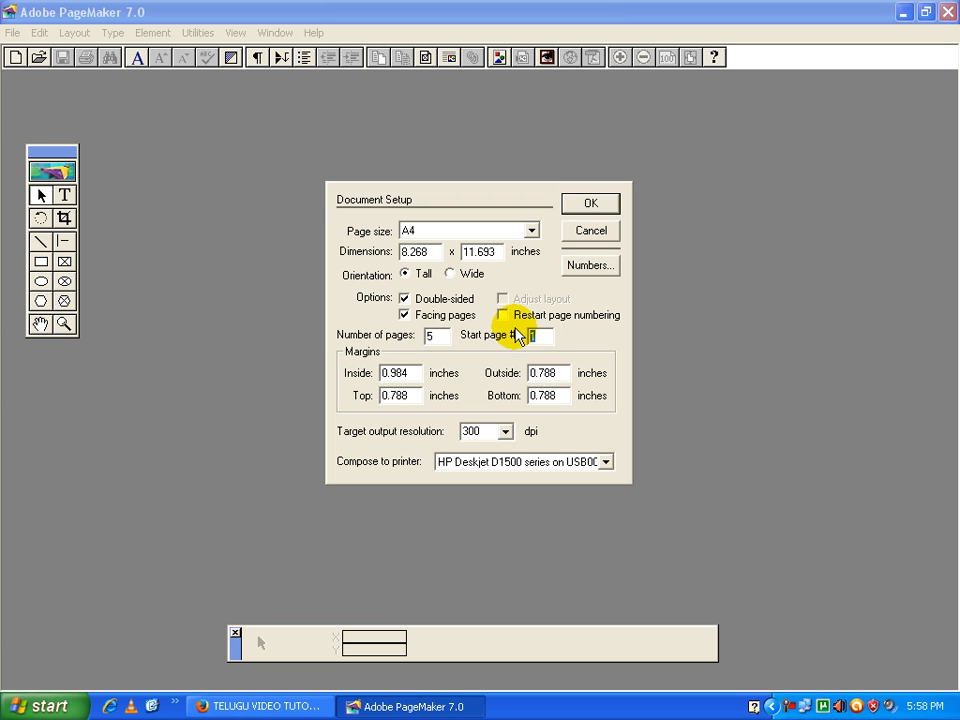
{"action": "type", "text": "3"}
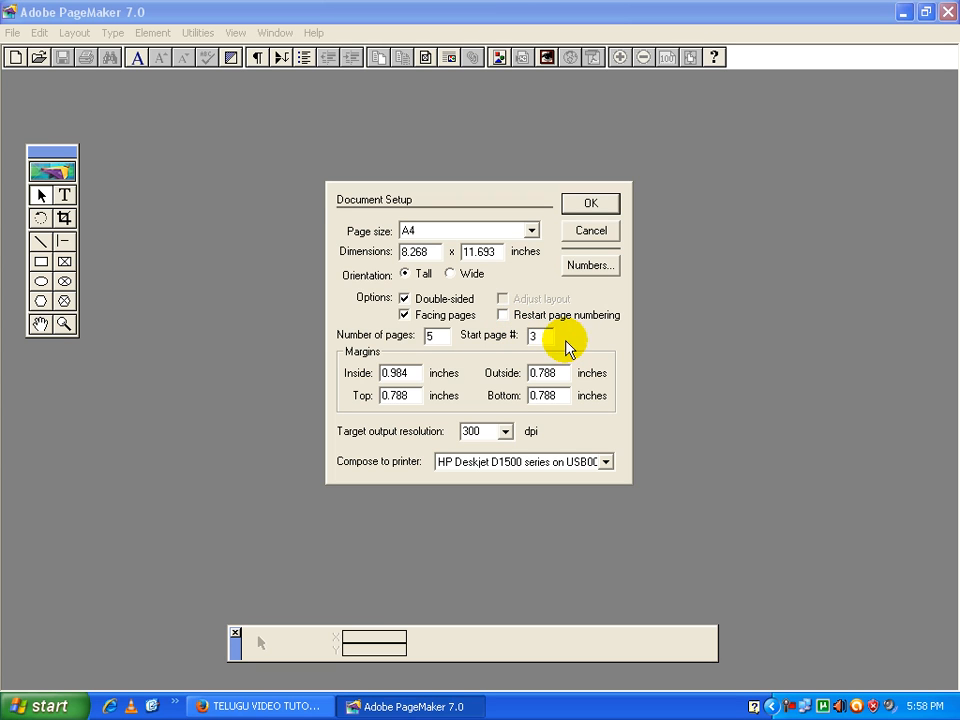
{"action": "left_click", "coordinate": [417, 373]}
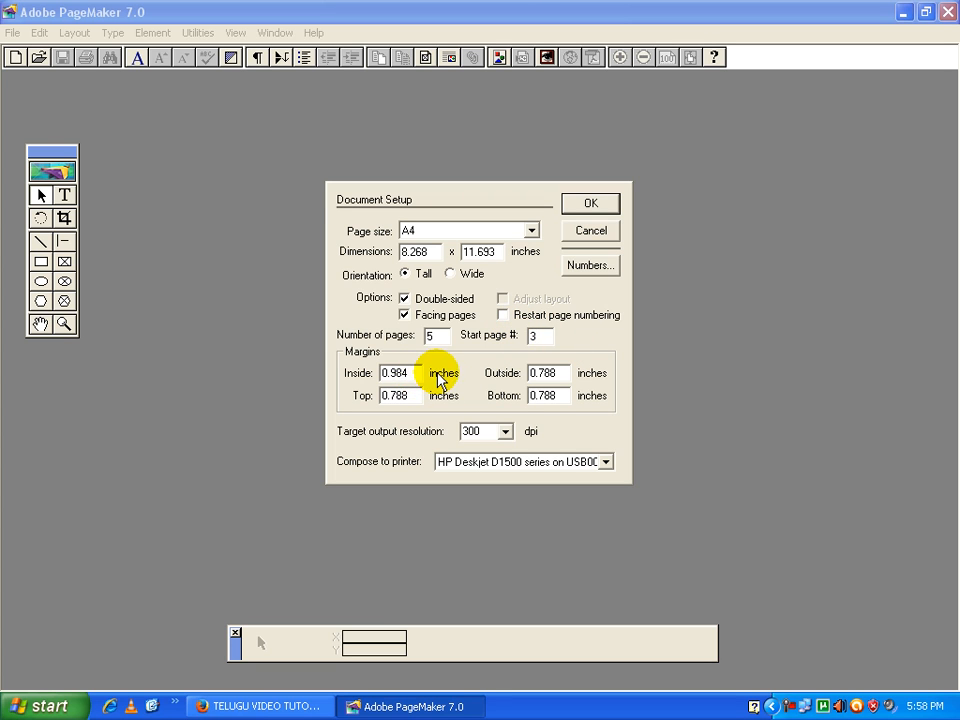
{"action": "left_click", "coordinate": [411, 372]}
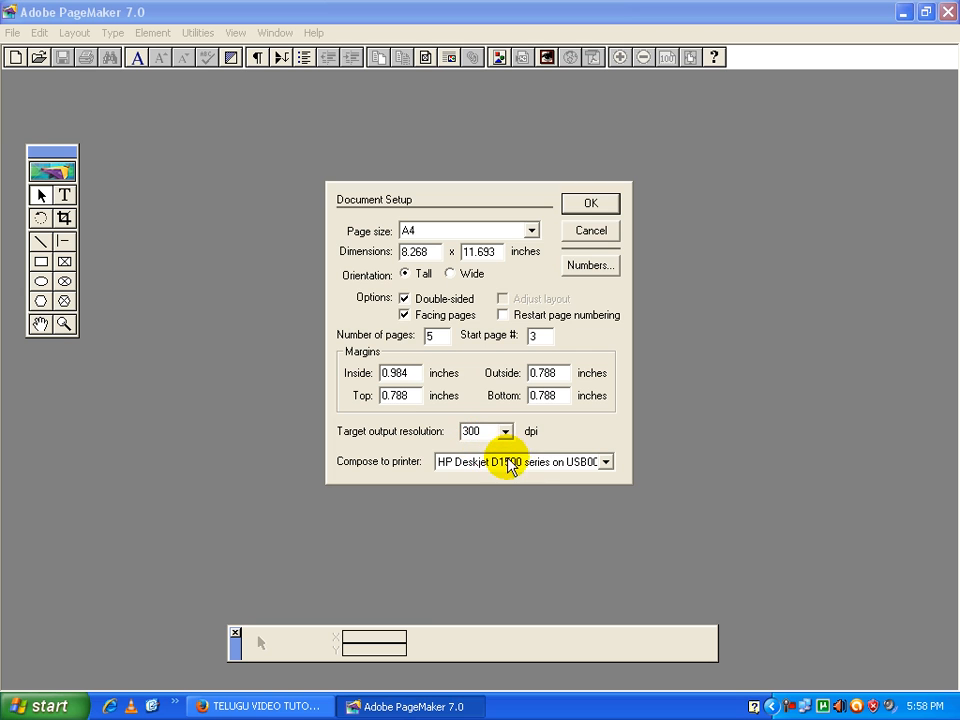
{"action": "left_click", "coordinate": [589, 204]}
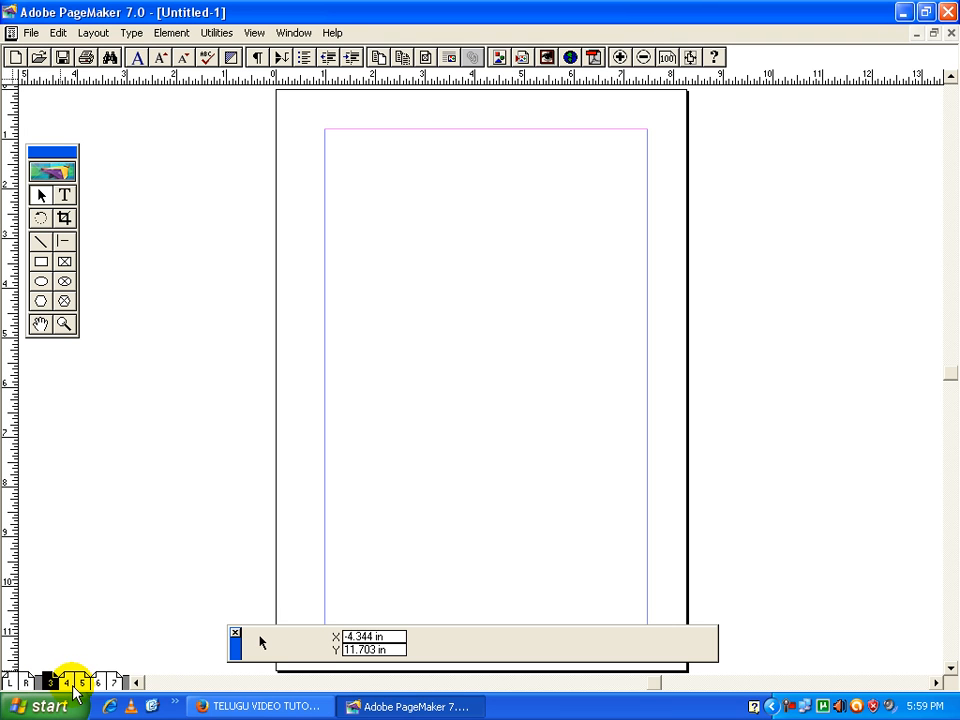
View the facing spread of pages 4 and 5 and return to page 3
{"action": "left_click", "coordinate": [48, 683]}
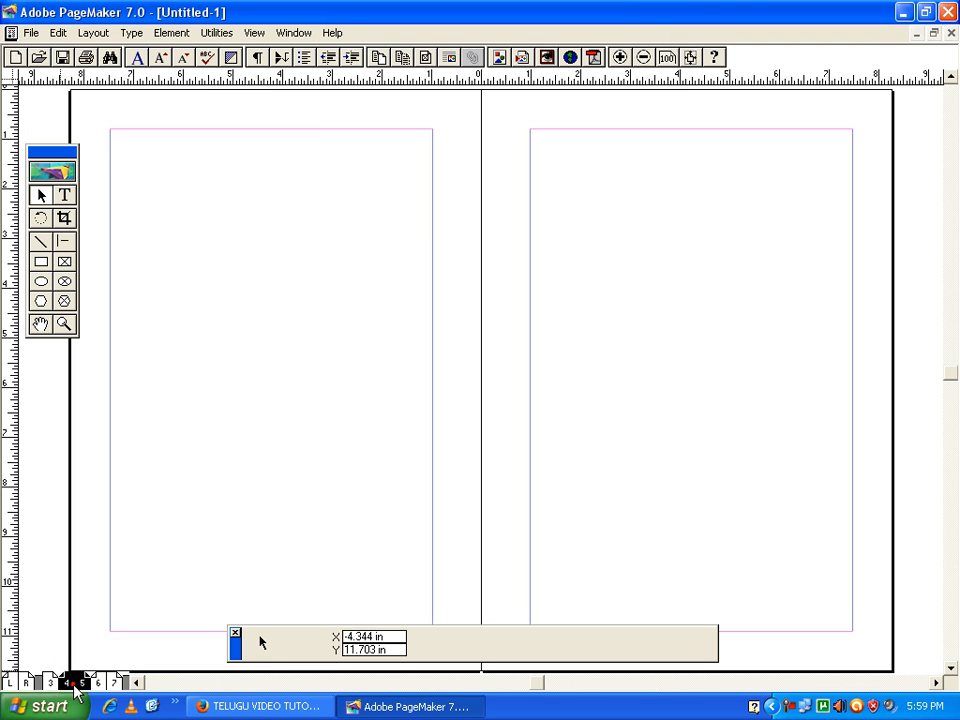
{"action": "left_click", "coordinate": [64, 683]}
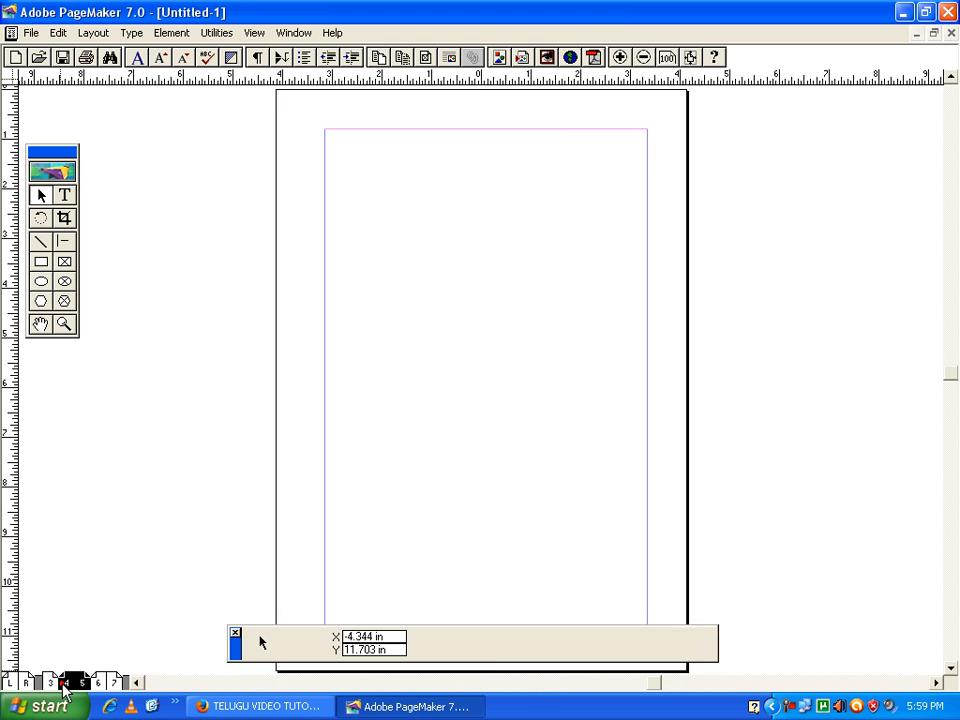
{"action": "left_click", "coordinate": [48, 683]}
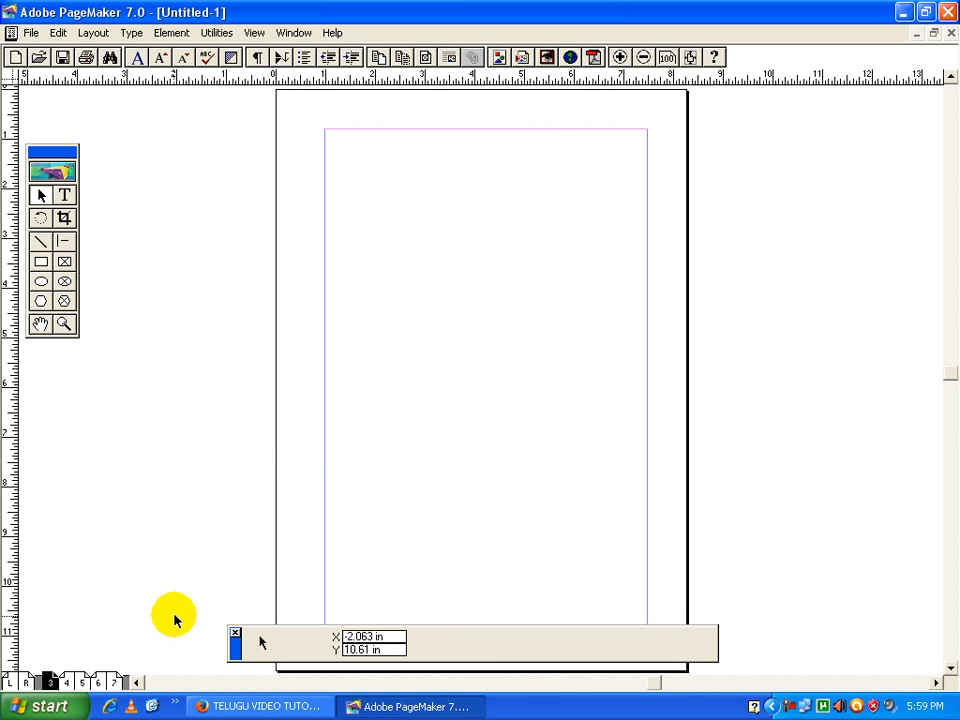
{"action": "left_click", "coordinate": [31, 32]}
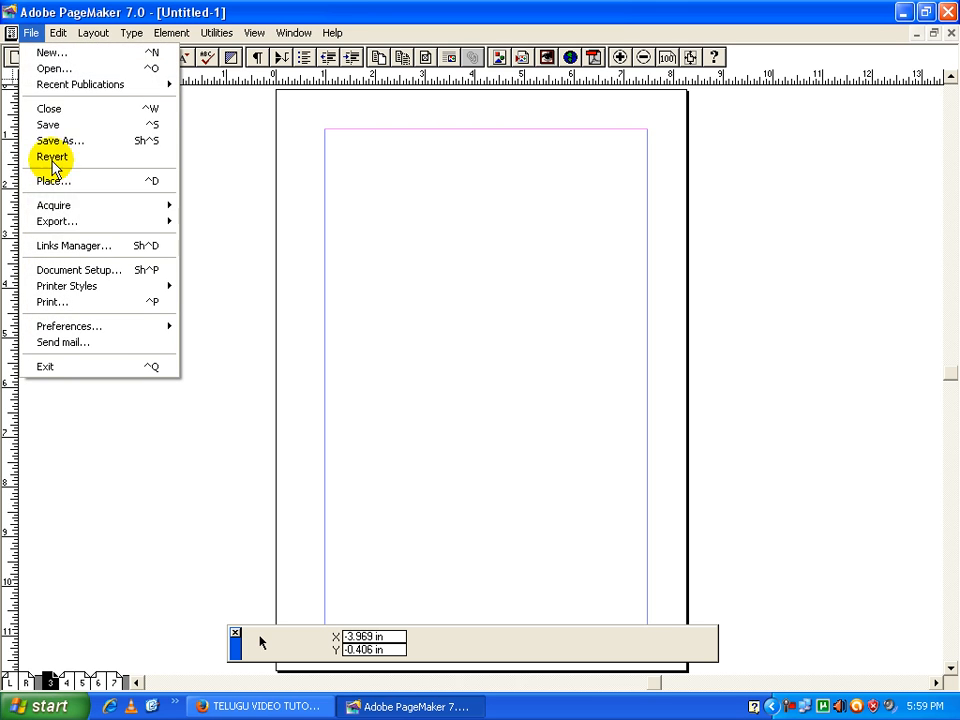
{"action": "left_click", "coordinate": [47, 53]}
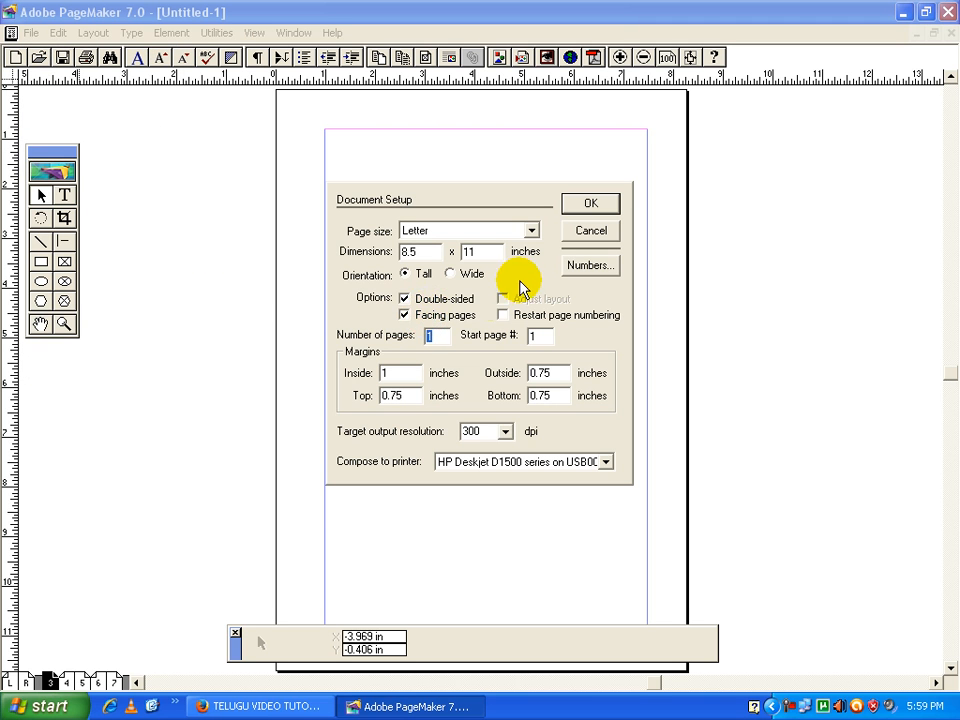
{"action": "left_click", "coordinate": [588, 231]}
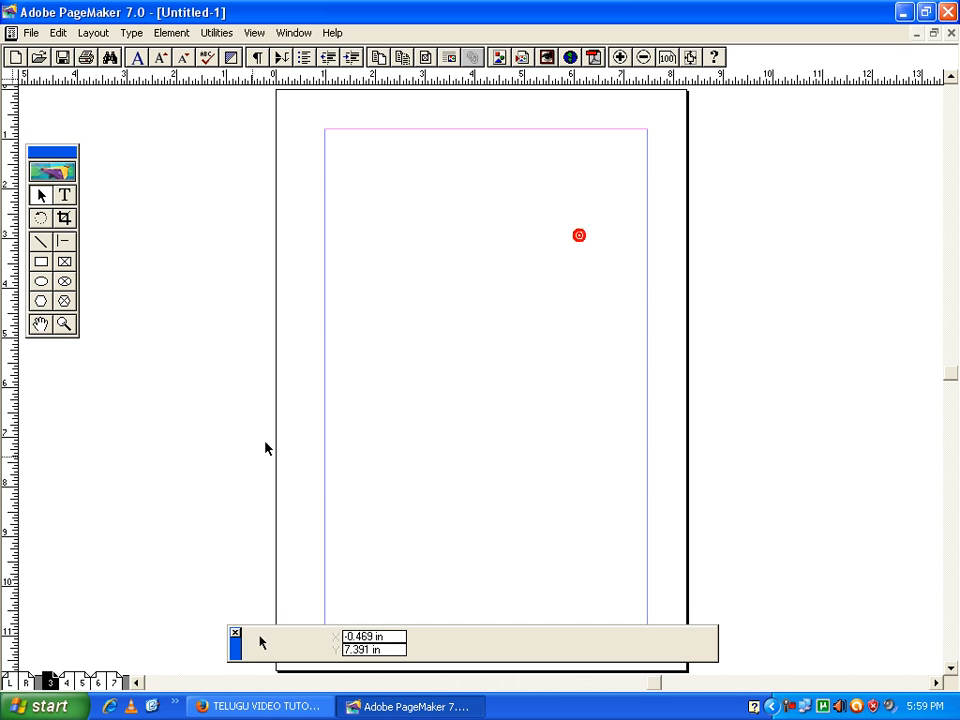
Go to the spread of pages 4 and 5 and turn off Facing pages in the document setup
{"action": "left_click", "coordinate": [68, 682]}
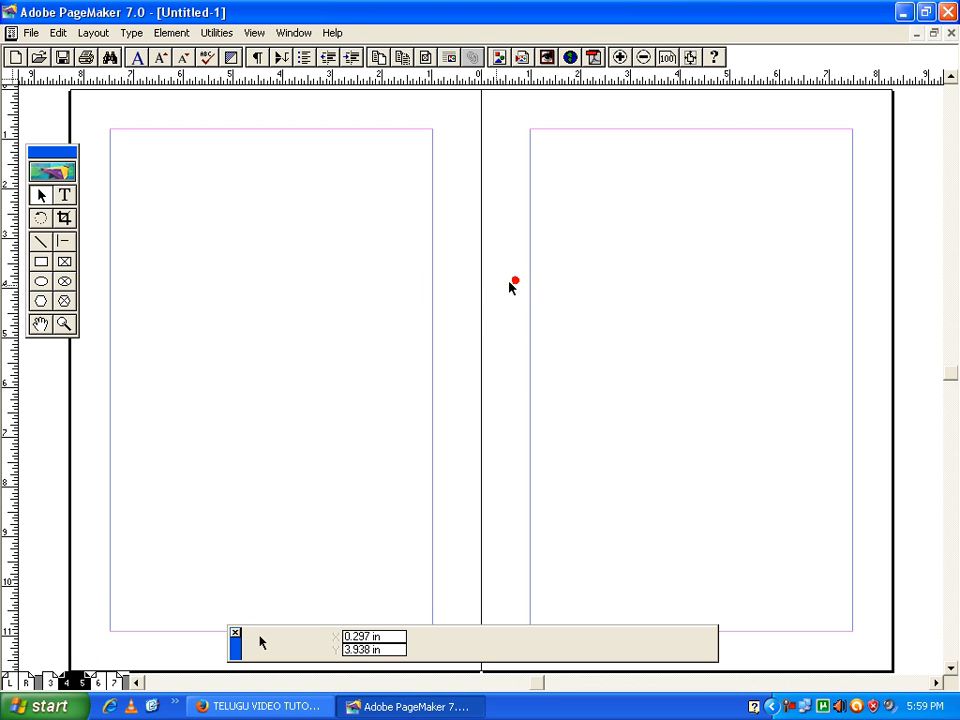
{"action": "left_click", "coordinate": [33, 33]}
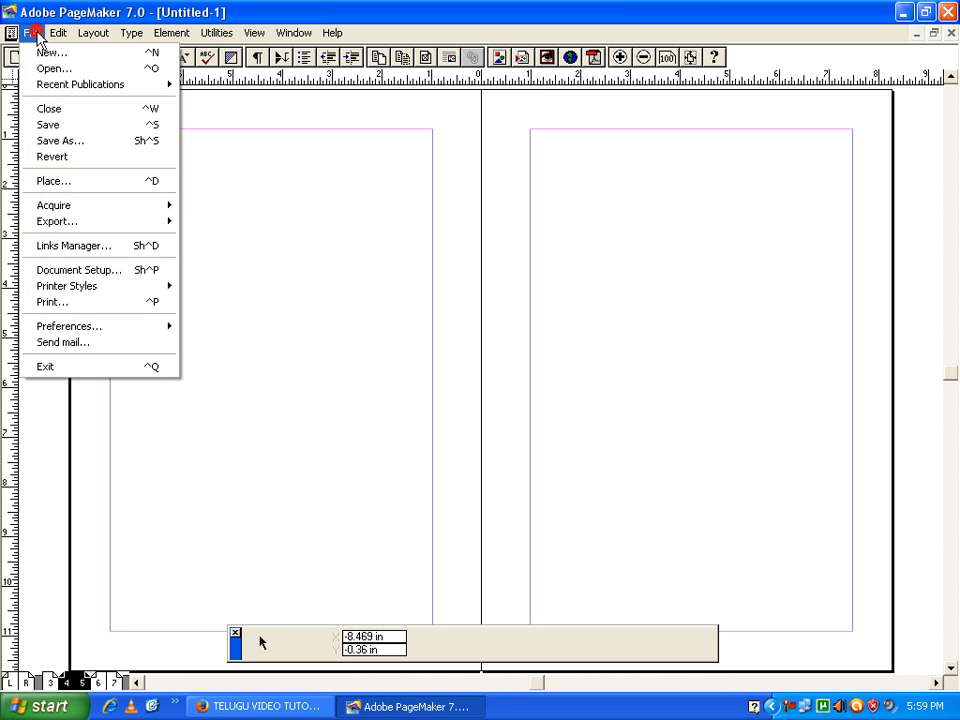
{"action": "left_click", "coordinate": [108, 271]}
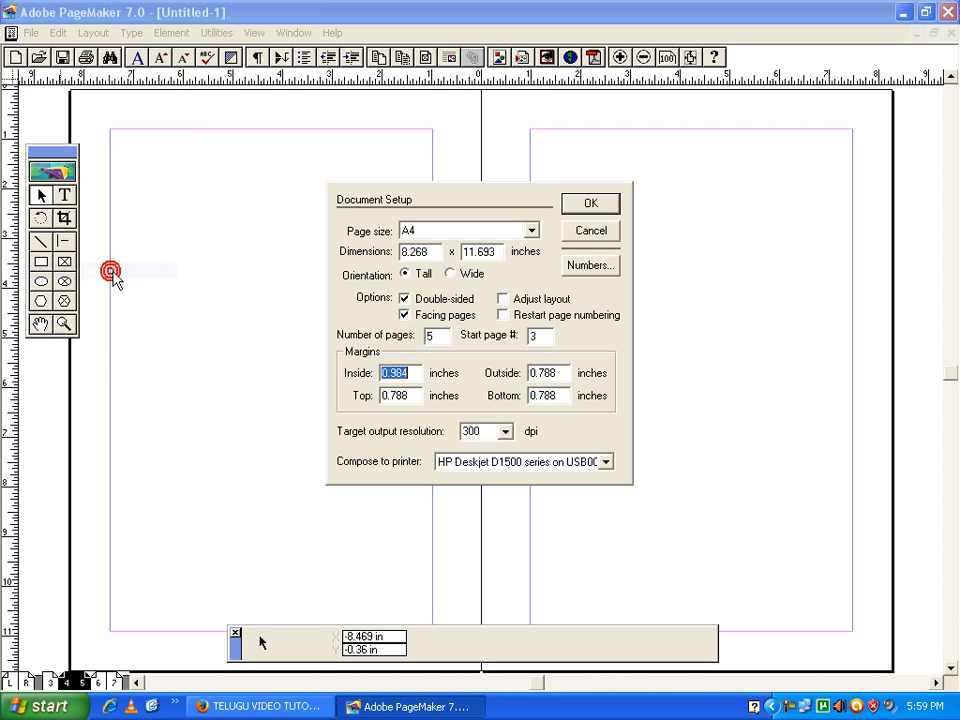
{"action": "left_click", "coordinate": [420, 316]}
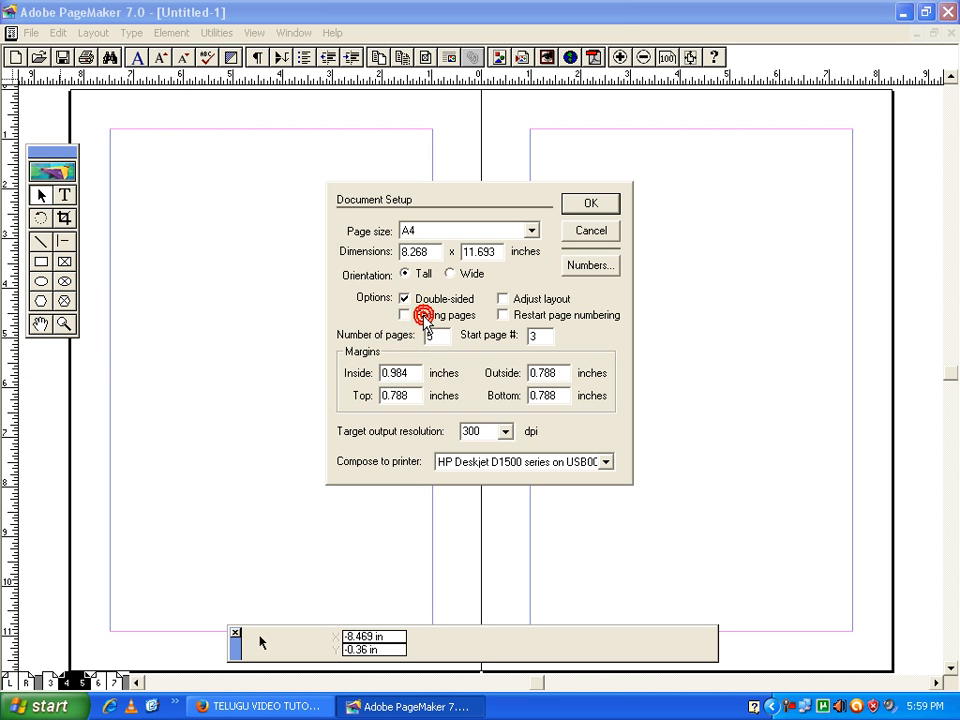
{"action": "left_click", "coordinate": [595, 207]}
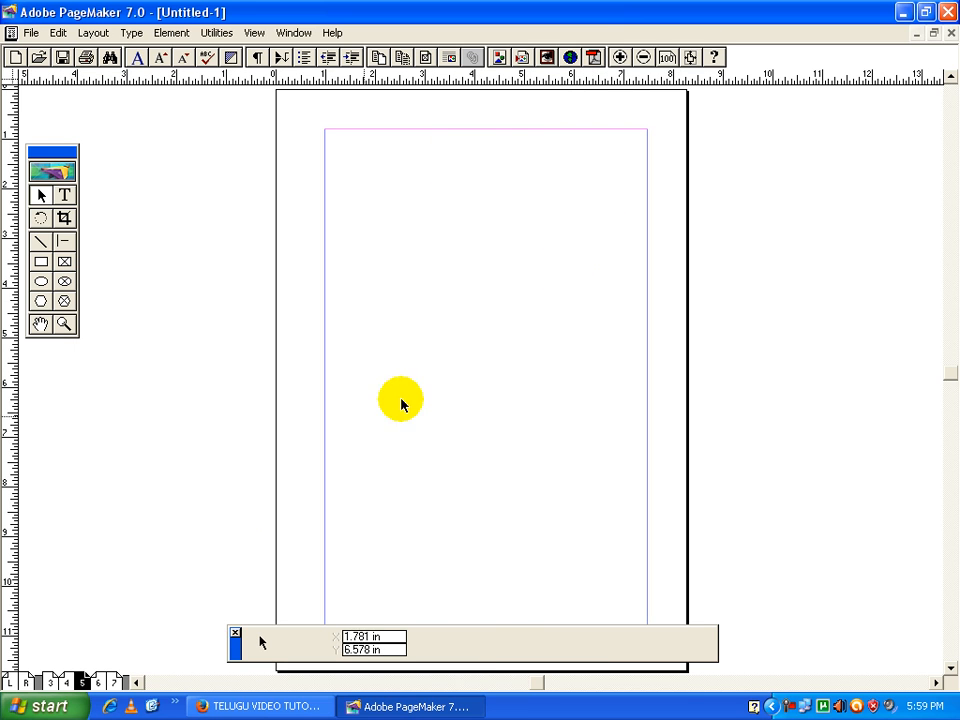
Look through the publication's pages one at a time and return to page 3
{"action": "left_click", "coordinate": [70, 682]}
{"action": "left_click", "coordinate": [110, 682]}
{"action": "left_click", "coordinate": [99, 682]}
{"action": "left_click", "coordinate": [72, 682]}
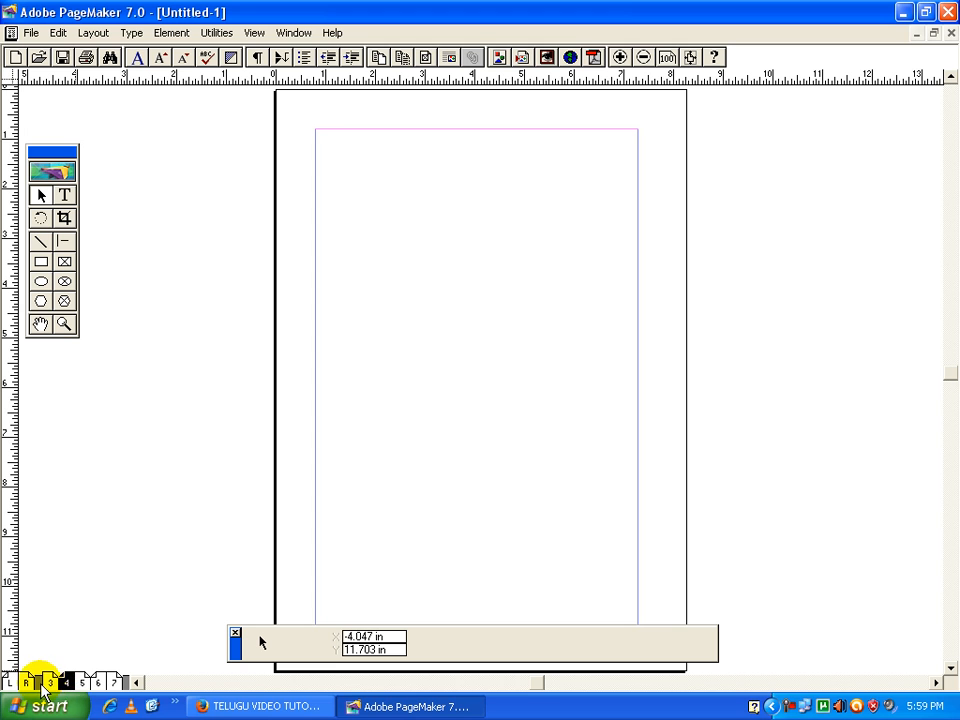
{"action": "left_click", "coordinate": [50, 682]}
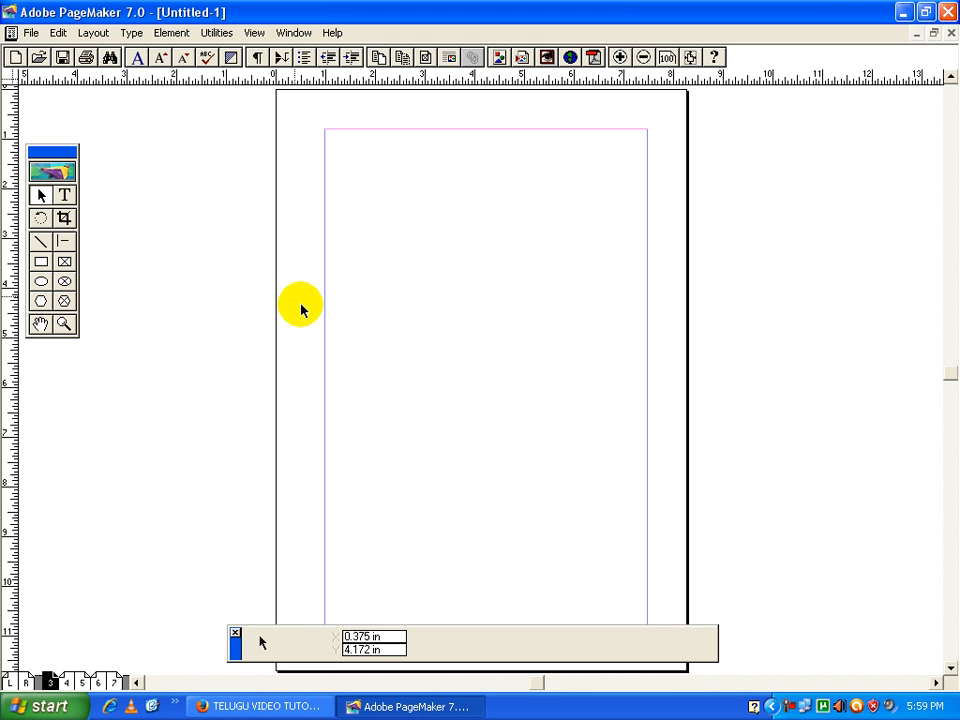
Create a new one-page A4 publication in Tall orientation with Facing pages off
{"action": "left_click", "coordinate": [31, 33]}
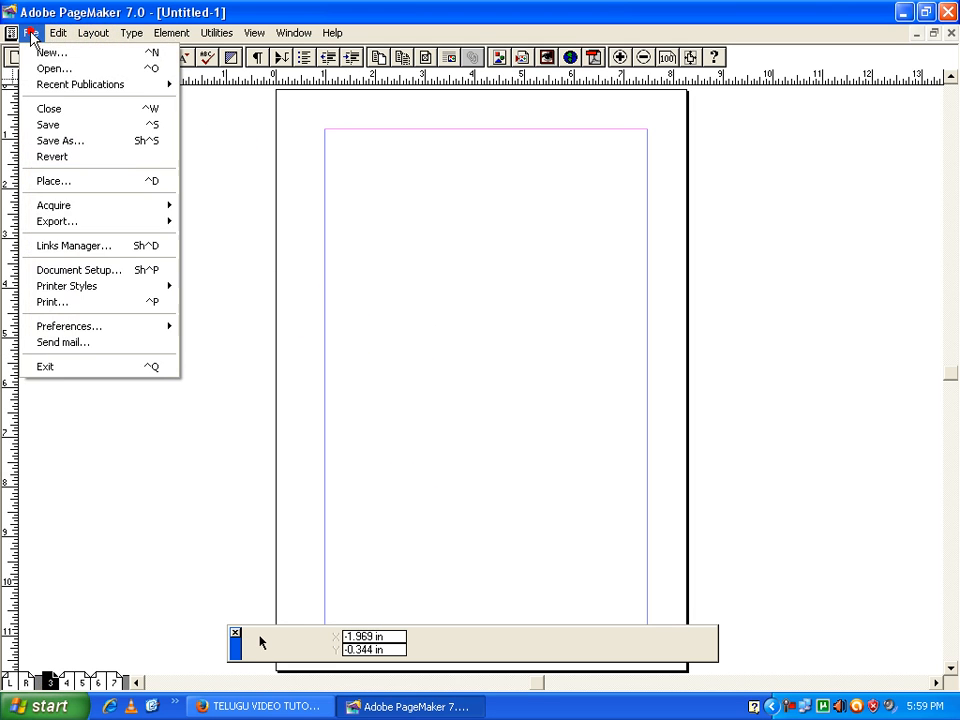
{"action": "left_click", "coordinate": [32, 51]}
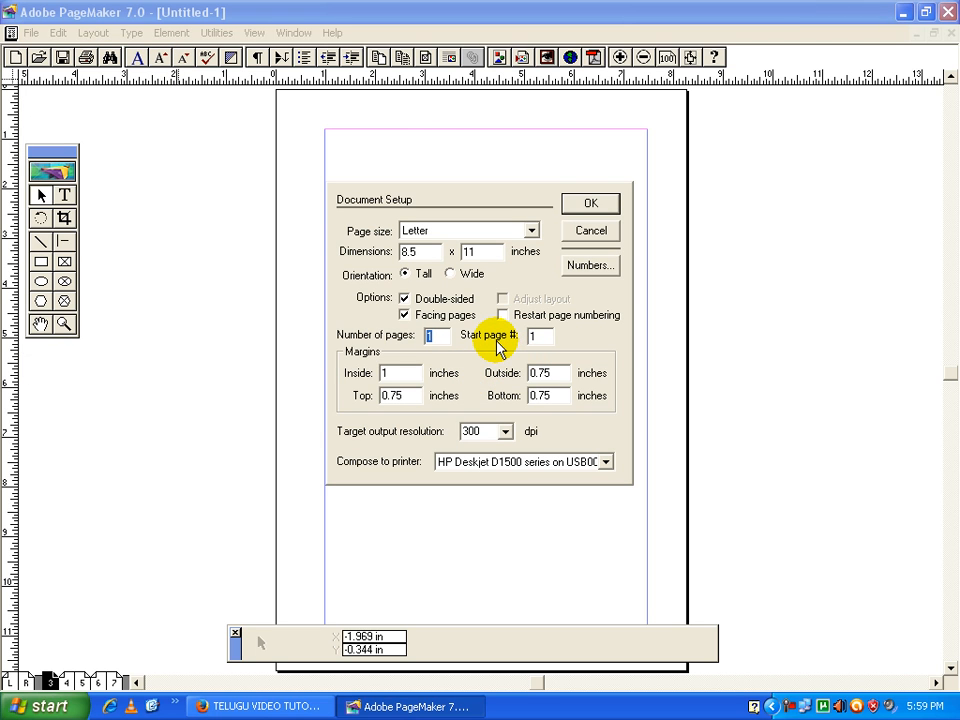
{"action": "left_click", "coordinate": [463, 276]}
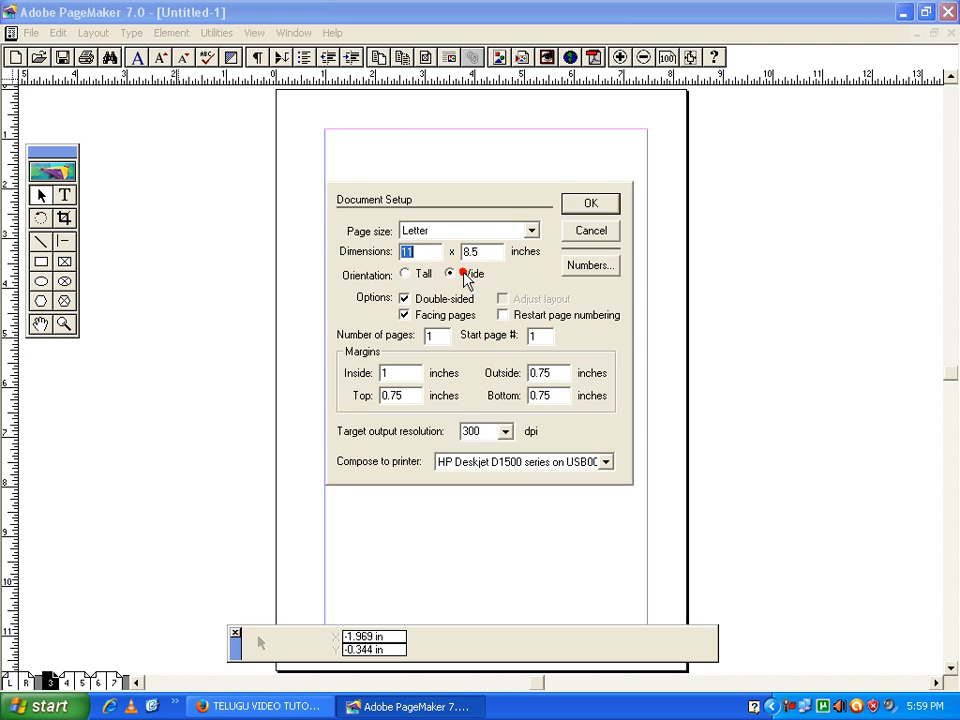
{"action": "left_click", "coordinate": [490, 231]}
{"action": "left_click", "coordinate": [466, 288]}
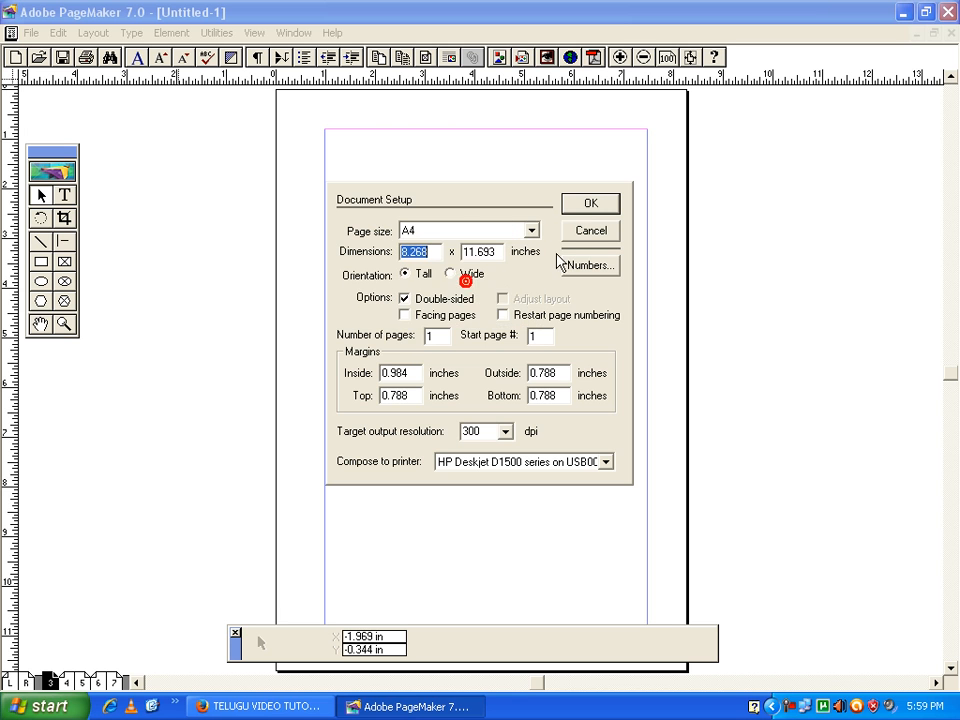
{"action": "left_click", "coordinate": [588, 212]}
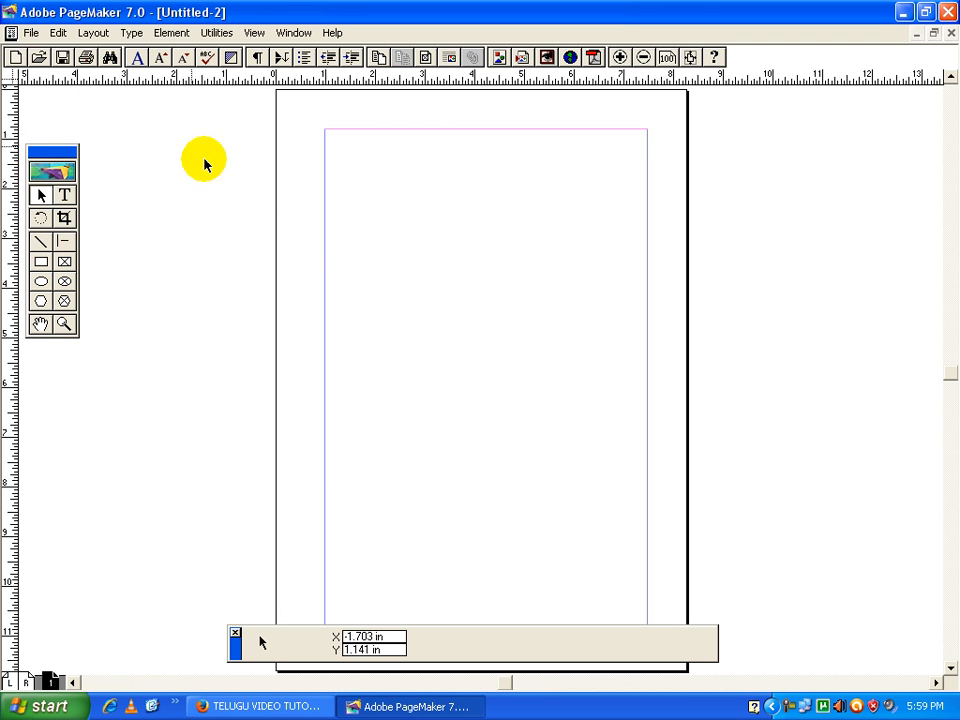
Create another new one-page publication in Wide orientation and close it again
{"action": "left_click", "coordinate": [28, 33]}
{"action": "left_click", "coordinate": [48, 52]}
{"action": "left_click", "coordinate": [452, 273]}
{"action": "left_click", "coordinate": [605, 207]}
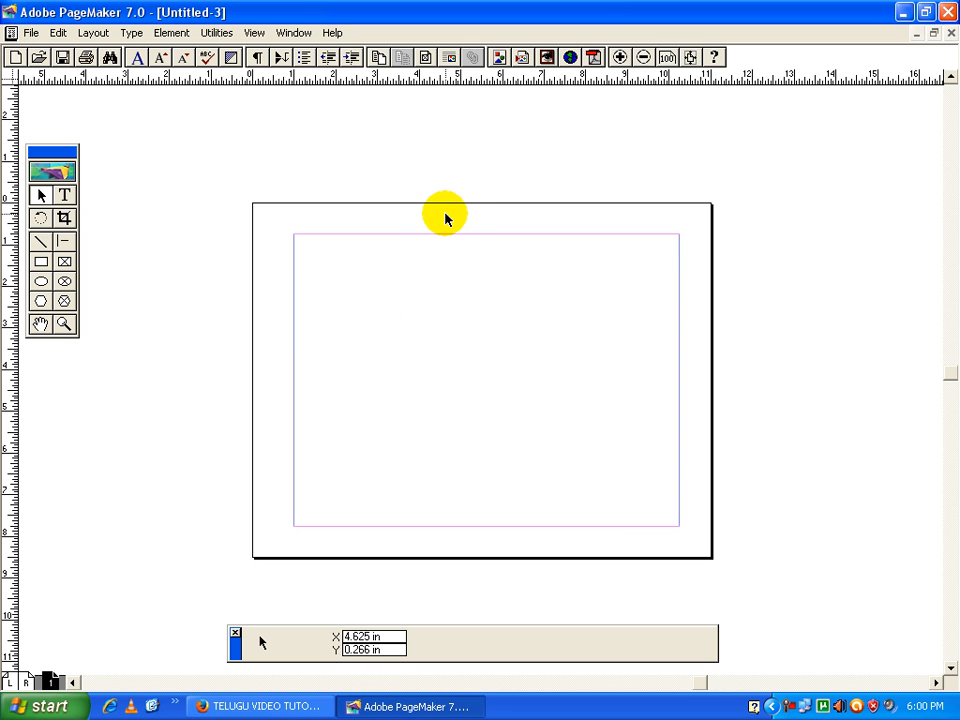
{"action": "left_click", "coordinate": [950, 36]}
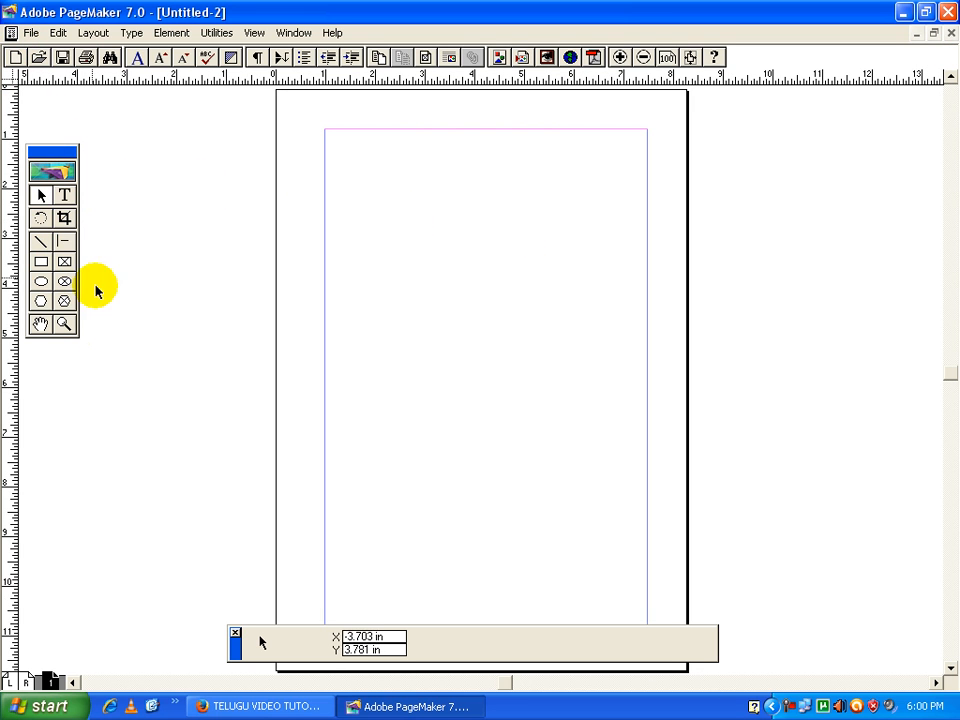
Enter the text line "dslkfj lkjs dkj k klj kjsdf kj kjsdfk j" near the page's top margin and view the page at actual size
{"action": "left_click", "coordinate": [64, 196]}
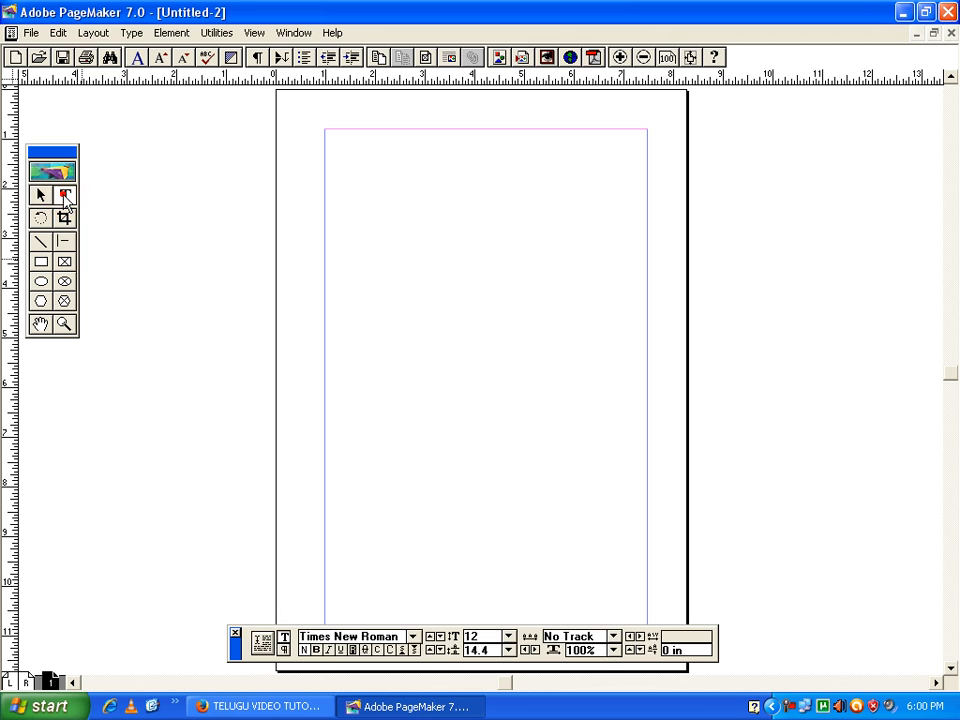
{"action": "left_click", "coordinate": [341, 182]}
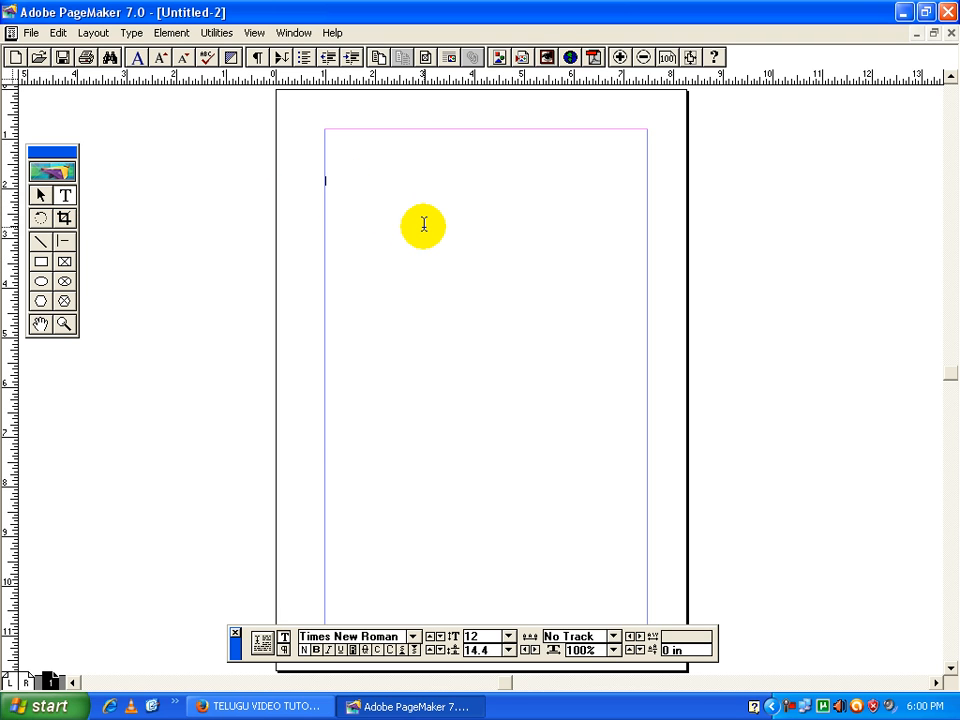
{"action": "type", "text": "dslfjlkjs dljk lkjlkjsdflkjksdfk j"}
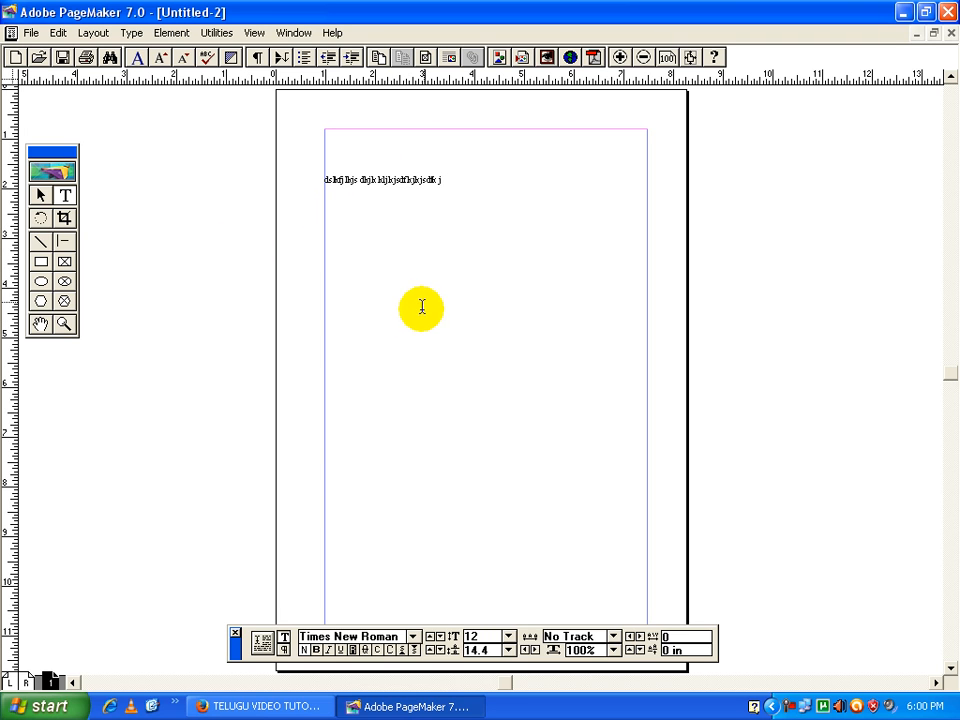
{"action": "right_click", "coordinate": [423, 266]}
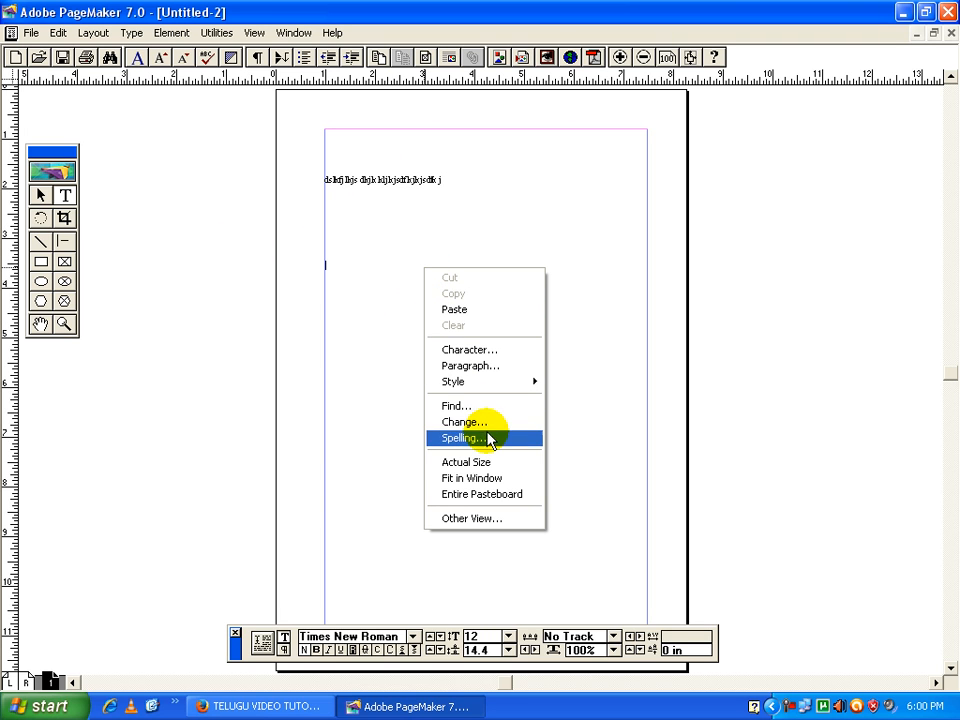
{"action": "left_click", "coordinate": [487, 464]}
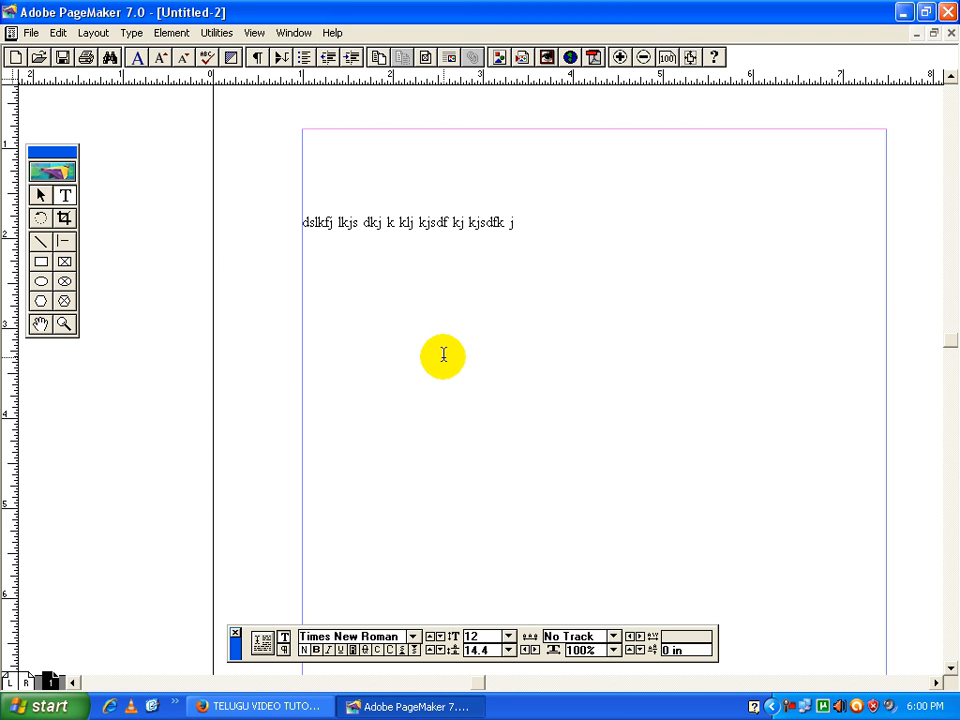
Add a second text block reading "sdfsdfsdafdfsdf" below the first text line
{"action": "left_click_drag", "start_coordinate": [414, 388], "coordinate": [572, 328]}
{"action": "left_click", "coordinate": [42, 195]}
{"action": "left_click", "coordinate": [60, 196]}
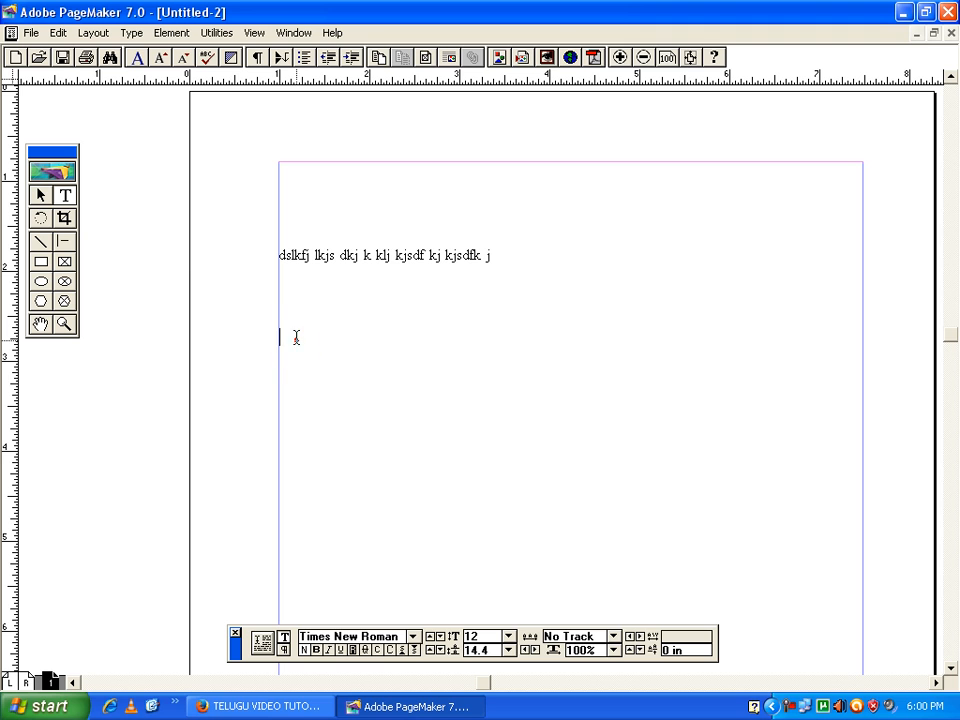
{"action": "type", "text": "sdfsdfsdafdfsdf"}
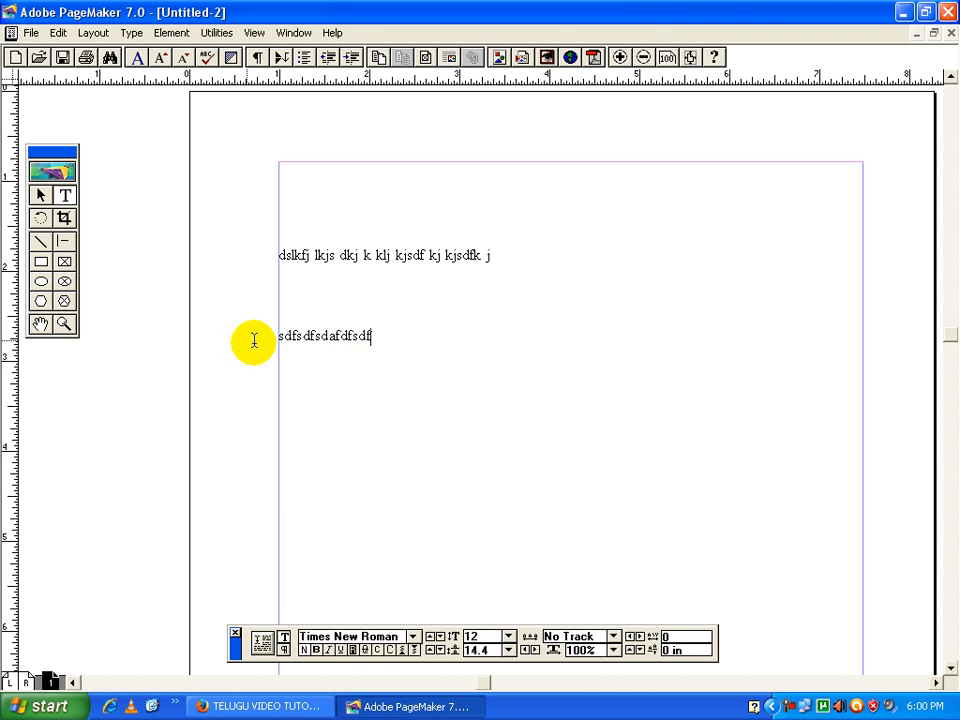
Move both text blocks so that "sdfsdfsdafdfsdf" sits above the longer text line
{"action": "left_click", "coordinate": [42, 196]}
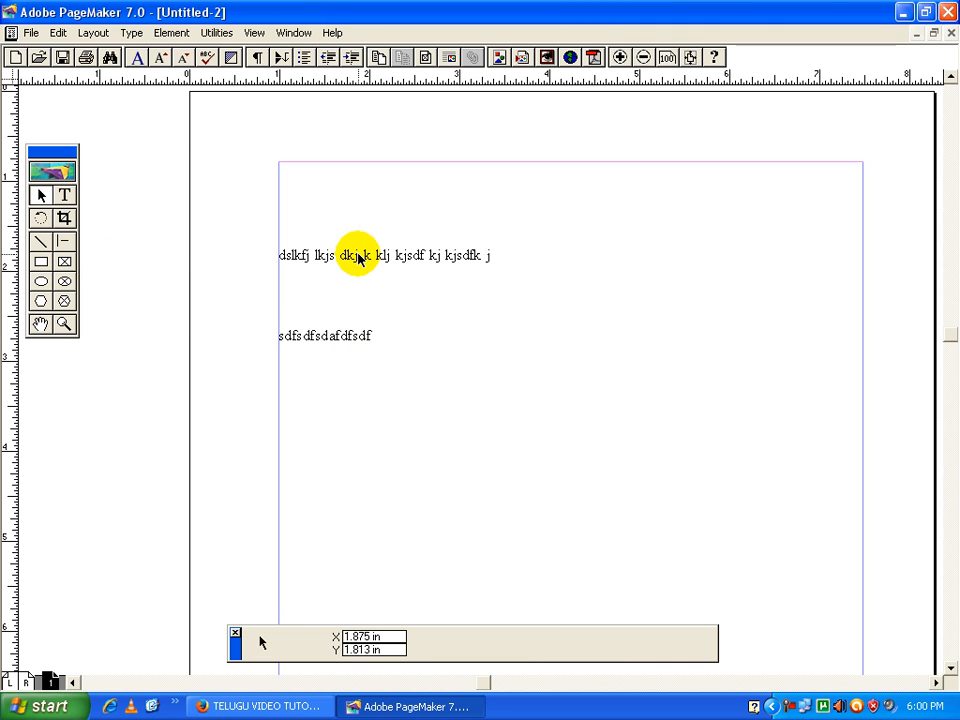
{"action": "left_click_drag", "start_coordinate": [357, 258], "coordinate": [383, 403]}
{"action": "left_click_drag", "start_coordinate": [341, 339], "coordinate": [379, 256]}
{"action": "left_click_drag", "start_coordinate": [388, 407], "coordinate": [390, 302]}
{"action": "left_click_drag", "start_coordinate": [411, 218], "coordinate": [392, 369]}
{"action": "left_click_drag", "start_coordinate": [379, 302], "coordinate": [394, 265]}
Shift the longer text block slightly upward and rotate it to -90° so that it reads vertically
{"action": "left_click_drag", "start_coordinate": [377, 371], "coordinate": [374, 354]}
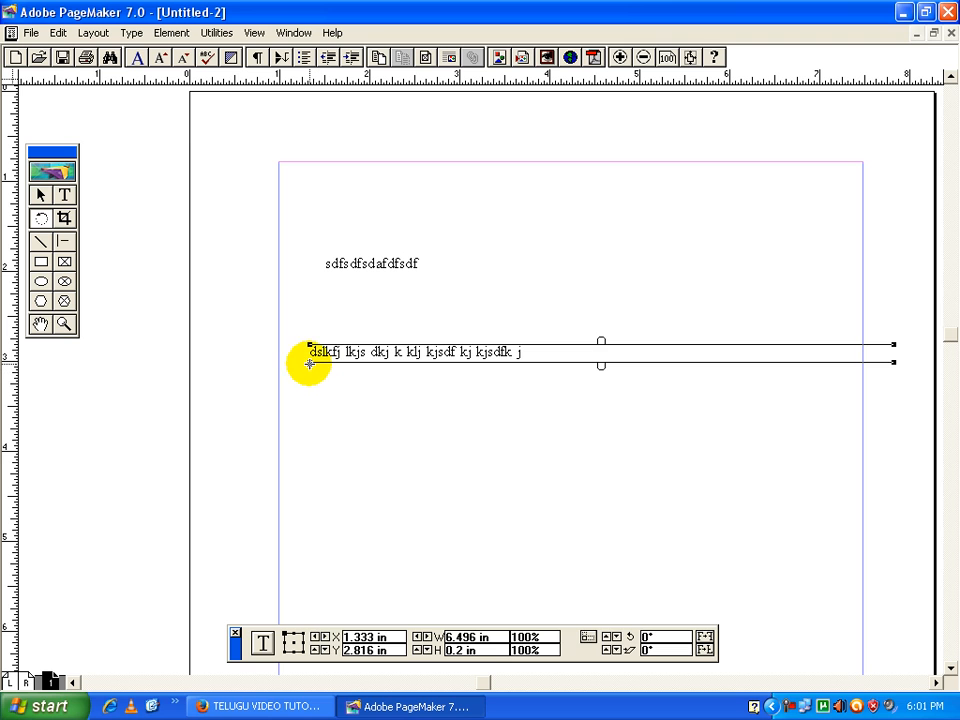
{"action": "left_click_drag", "start_coordinate": [309, 364], "coordinate": [309, 391]}
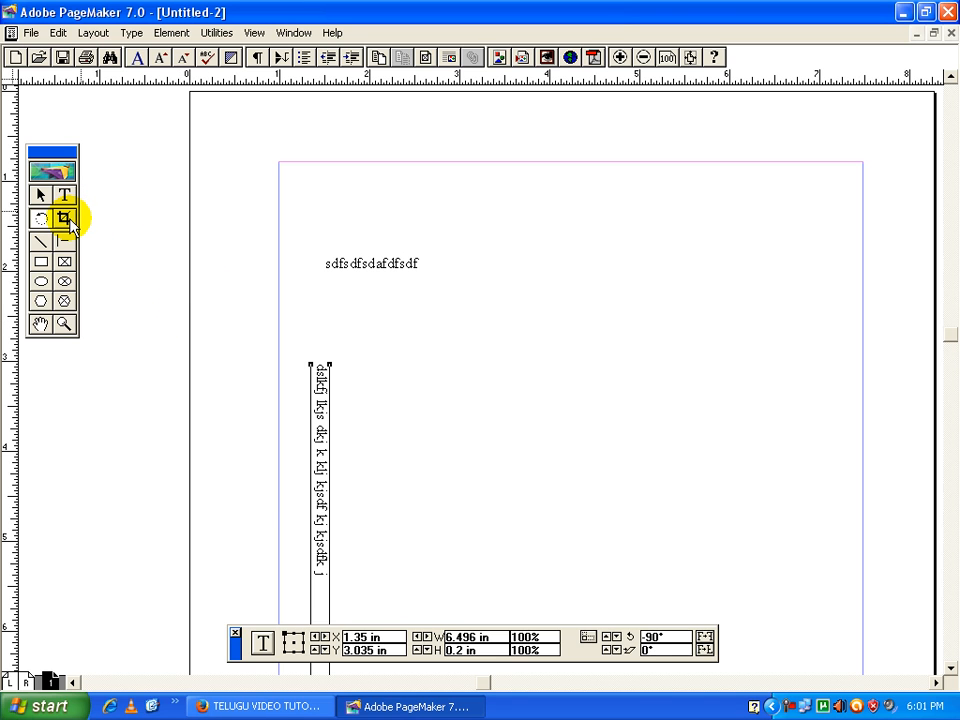
{"action": "left_click", "coordinate": [65, 219]}
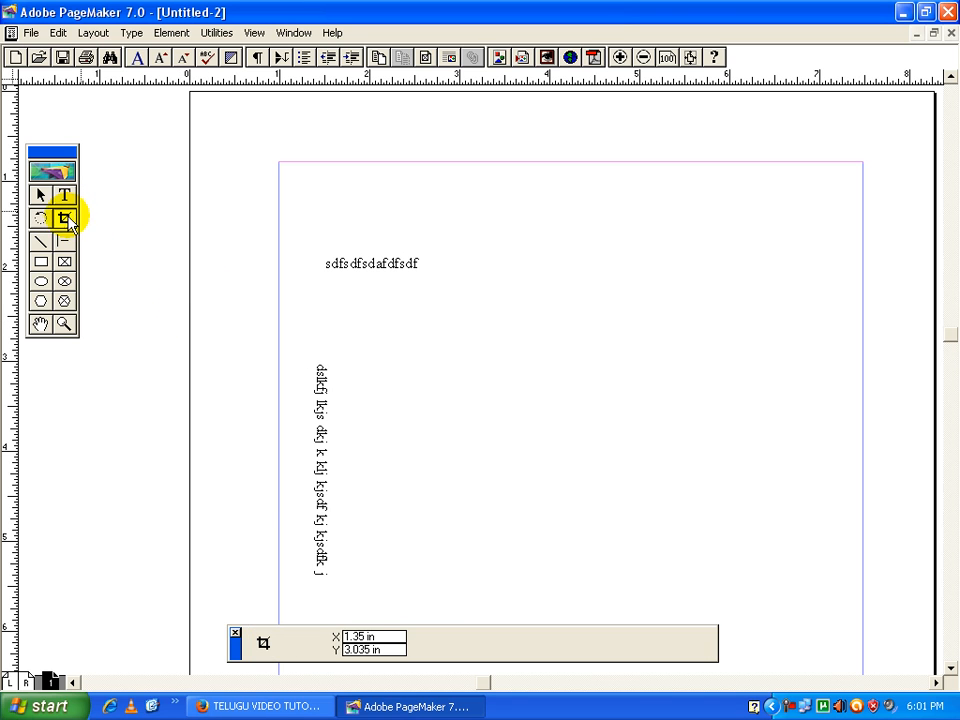
{"action": "left_click", "coordinate": [31, 33]}
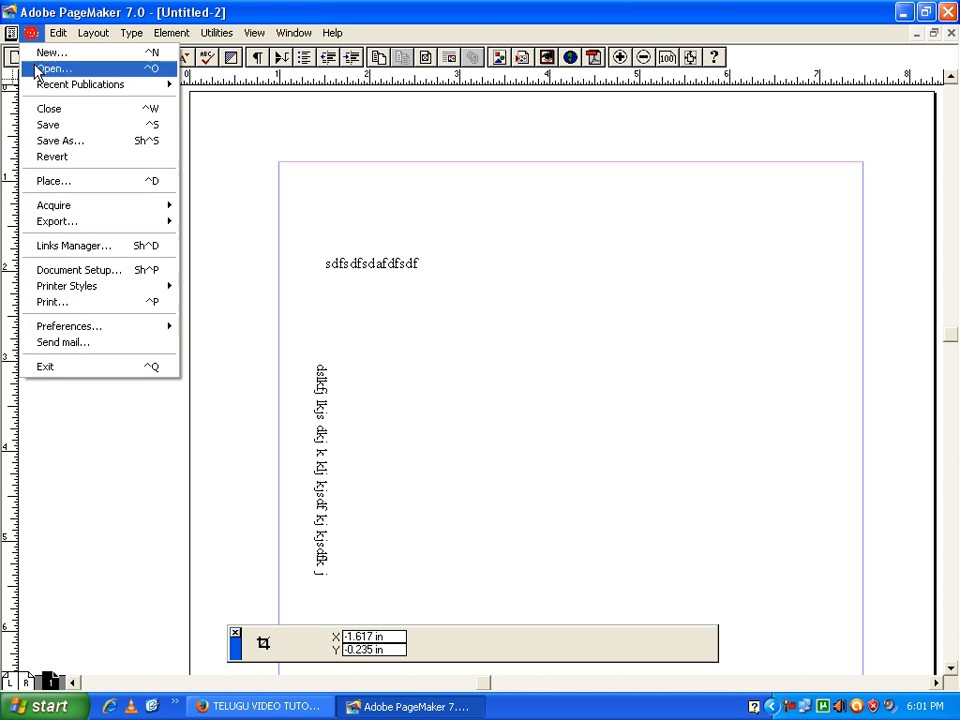
{"action": "left_click", "coordinate": [57, 181]}
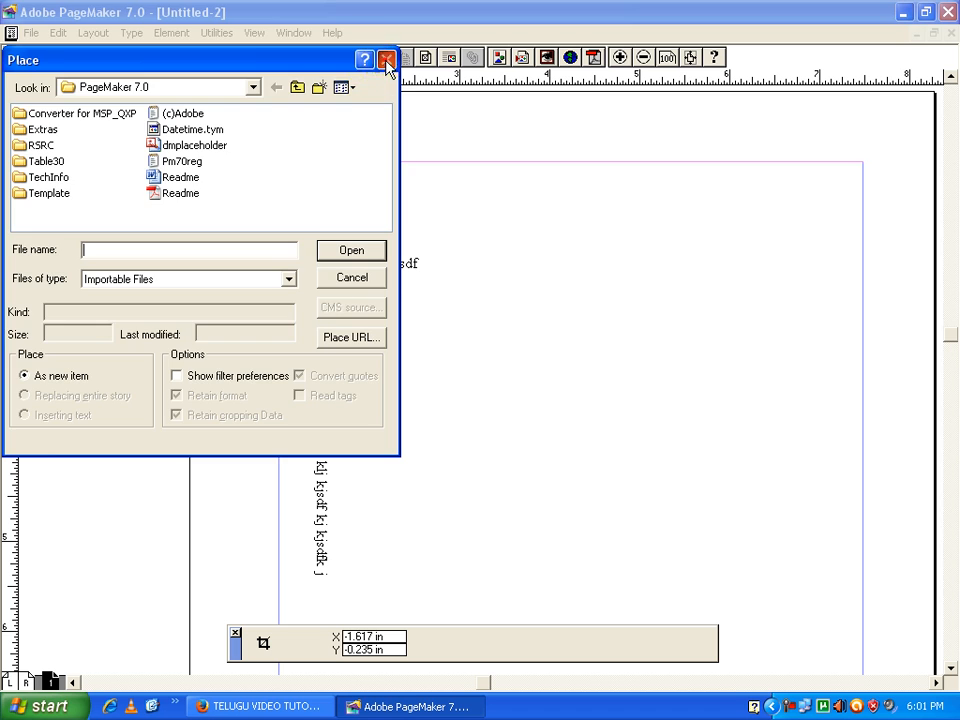
{"action": "left_click", "coordinate": [386, 62]}
Place the Microsoft Office 2007 cover image from the ms ofice folder on drive F: beside the text, about 2.15 by 2.24 inches
{"action": "key", "text": "ctrl+d"}
{"action": "left_click_drag", "start_coordinate": [270, 57], "coordinate": [473, 113]}
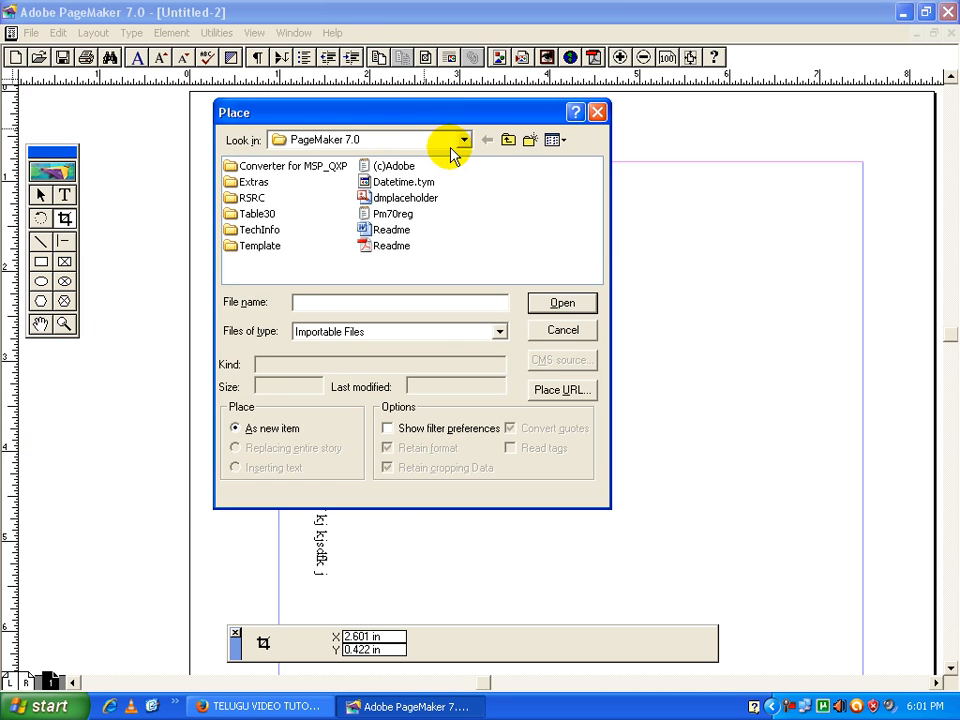
{"action": "left_click", "coordinate": [464, 139]}
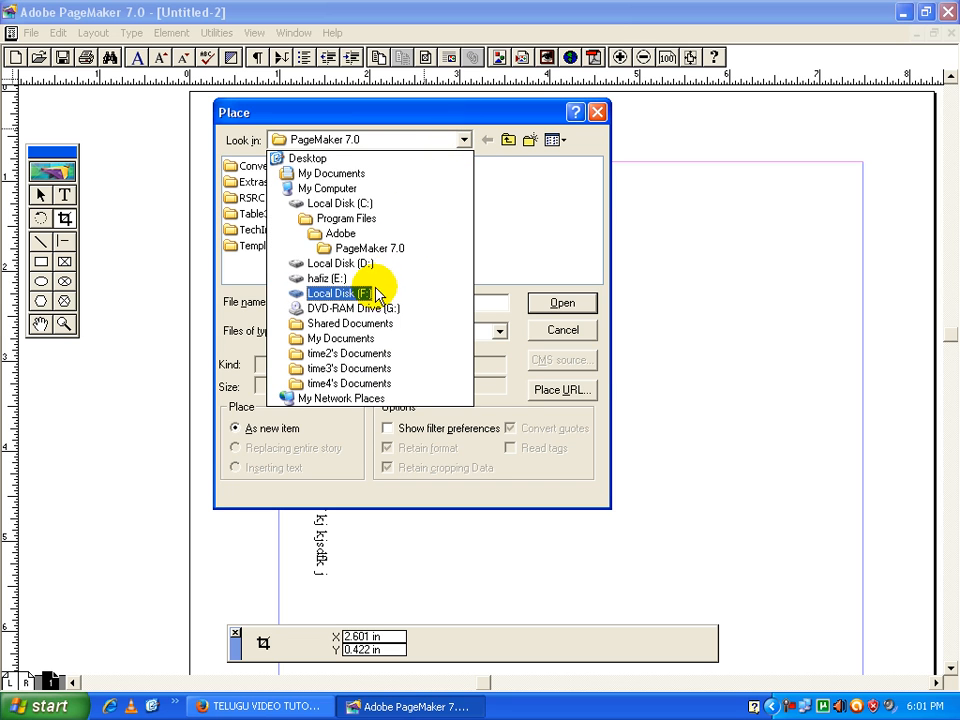
{"action": "left_click", "coordinate": [335, 293]}
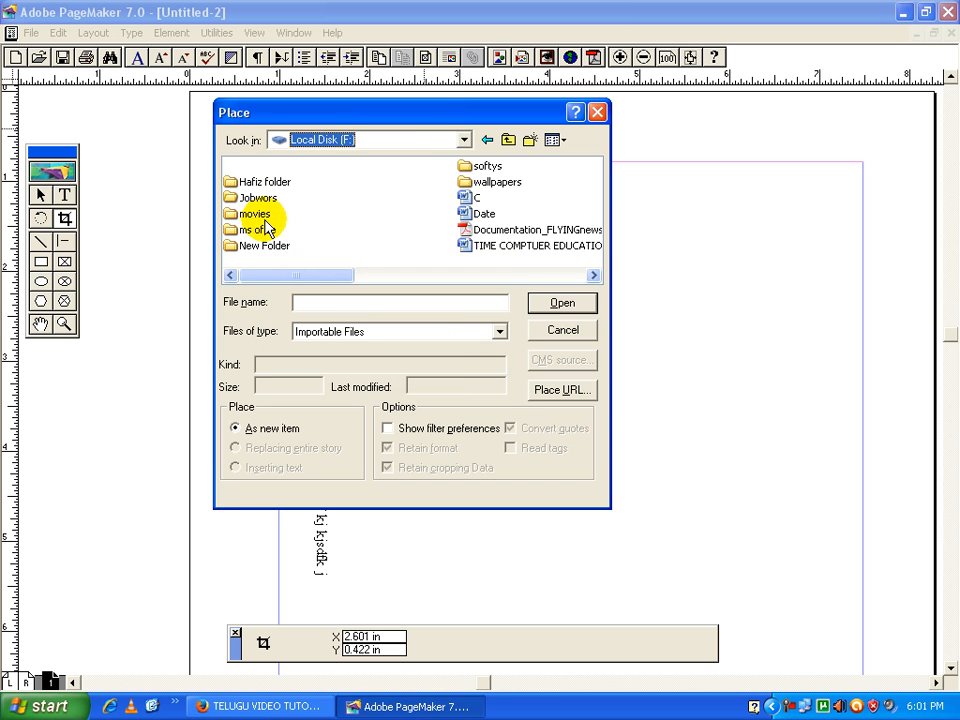
{"action": "left_click", "coordinate": [500, 183]}
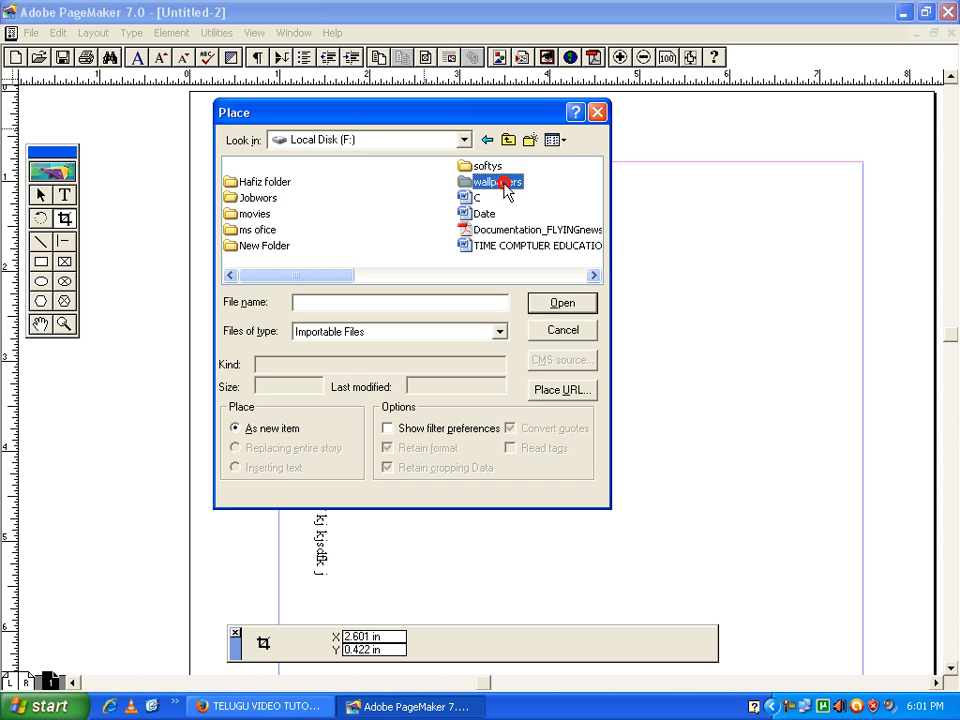
{"action": "double_click", "coordinate": [257, 230]}
{"action": "double_click", "coordinate": [254, 220]}
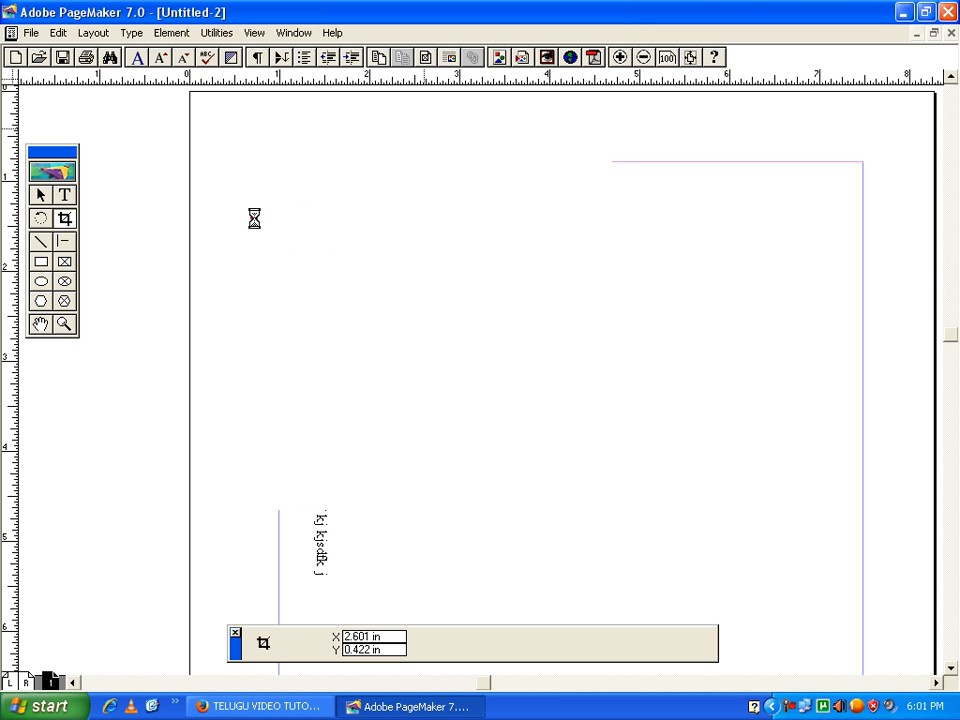
{"action": "left_click_drag", "start_coordinate": [445, 255], "coordinate": [638, 457]}
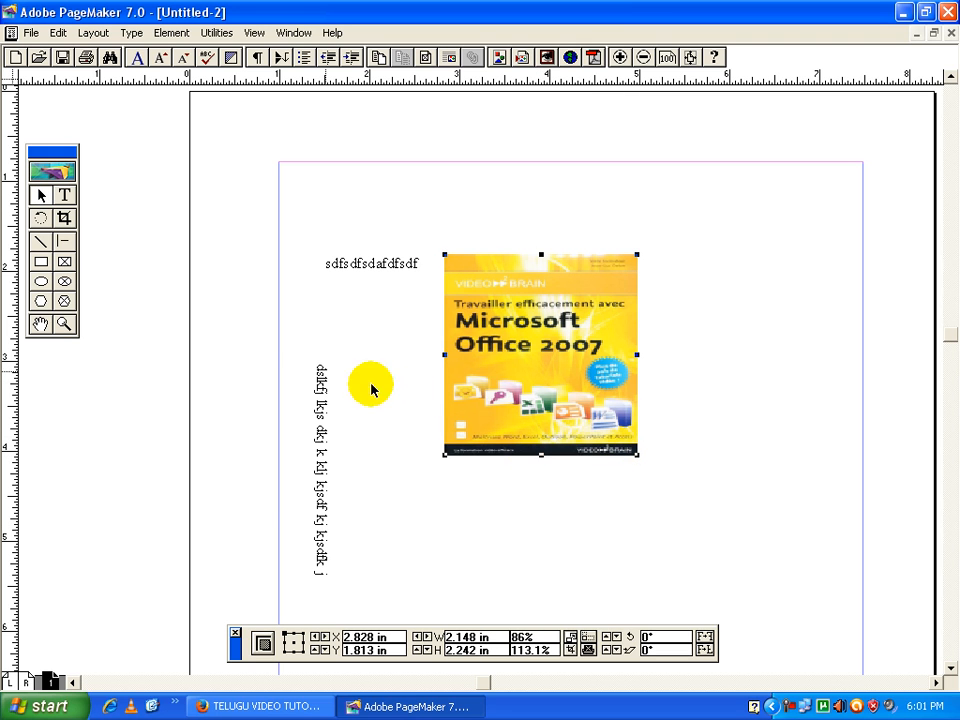
Crop away the upper part of the cover image, leaving it about 1.03 inches high
{"action": "left_click", "coordinate": [63, 219]}
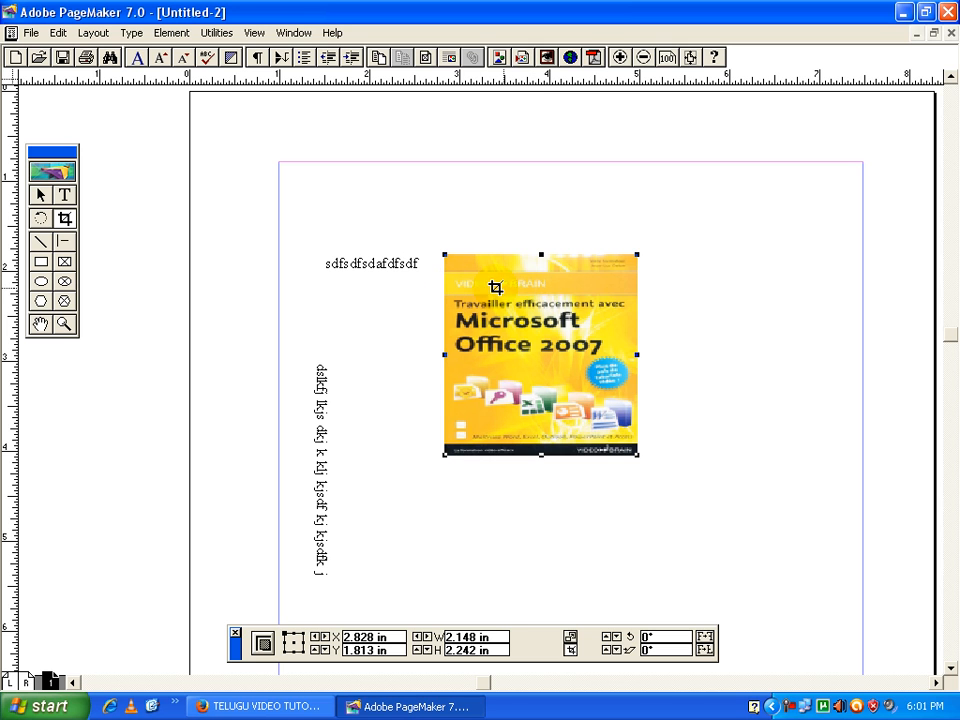
{"action": "left_click_drag", "start_coordinate": [638, 258], "coordinate": [638, 363]}
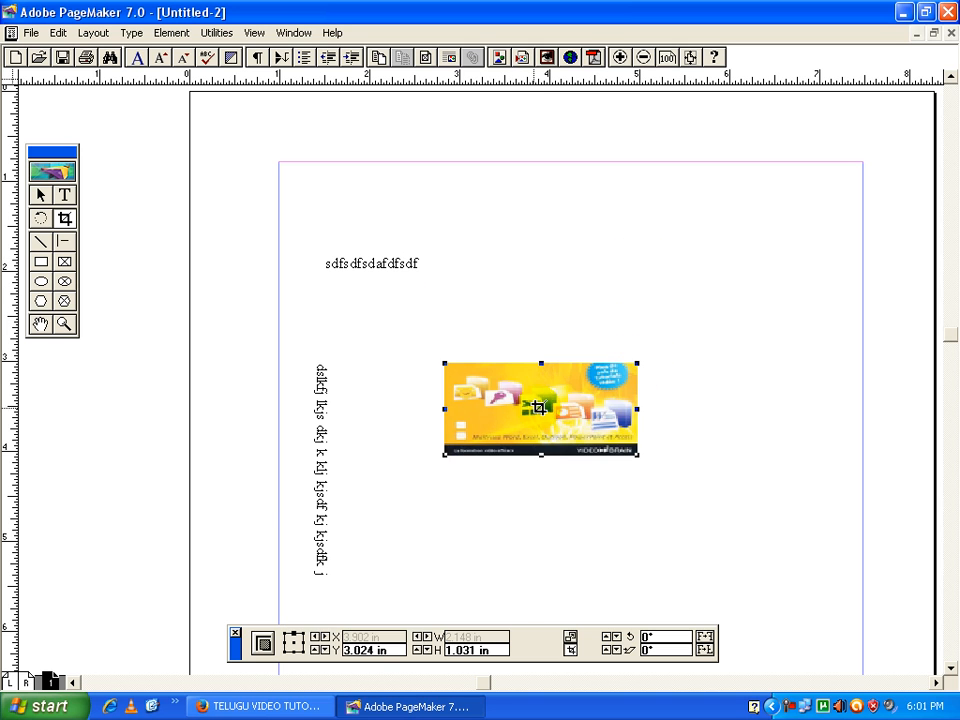
Extend the cropped cover image upward to reveal its hidden title, making it about 1.93 inches high
{"action": "left_click_drag", "start_coordinate": [542, 363], "coordinate": [549, 283]}
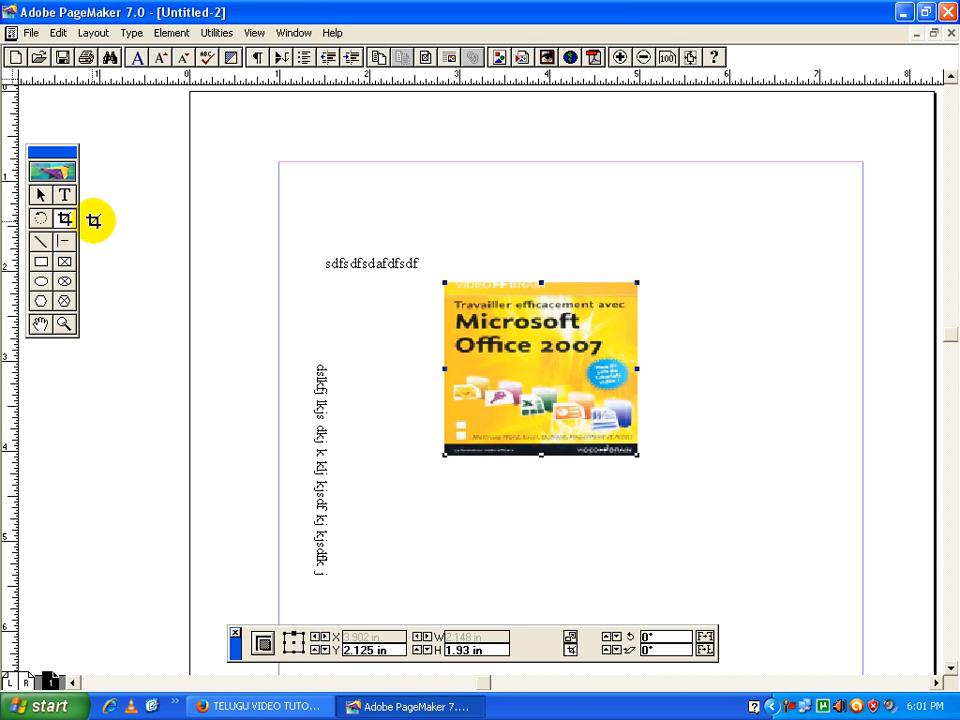
{"action": "left_click", "coordinate": [66, 224]}
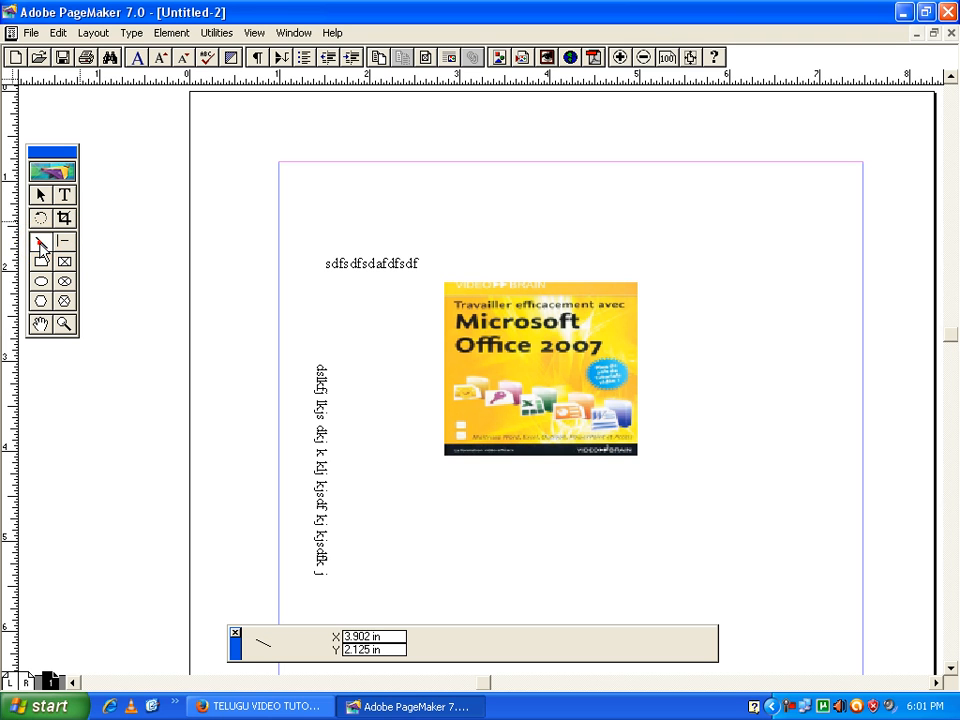
Draw a slightly sloping line about 4.48 inches long above the image and a constrained horizontal line about 4.04 inches long over it
{"action": "mouse_move", "coordinate": [345, 222]}
{"action": "left_mouse_down"}
{"action": "mouse_move", "coordinate": [741, 216]}
{"action": "mouse_move", "coordinate": [749, 233]}
{"action": "left_mouse_up"}
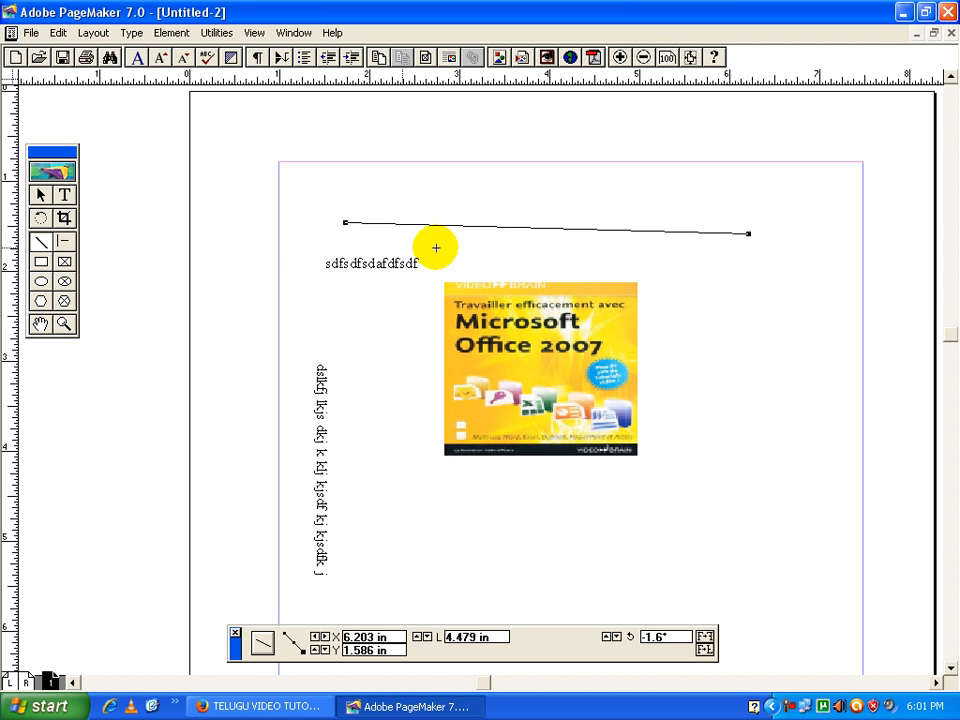
{"action": "left_click", "coordinate": [64, 242]}
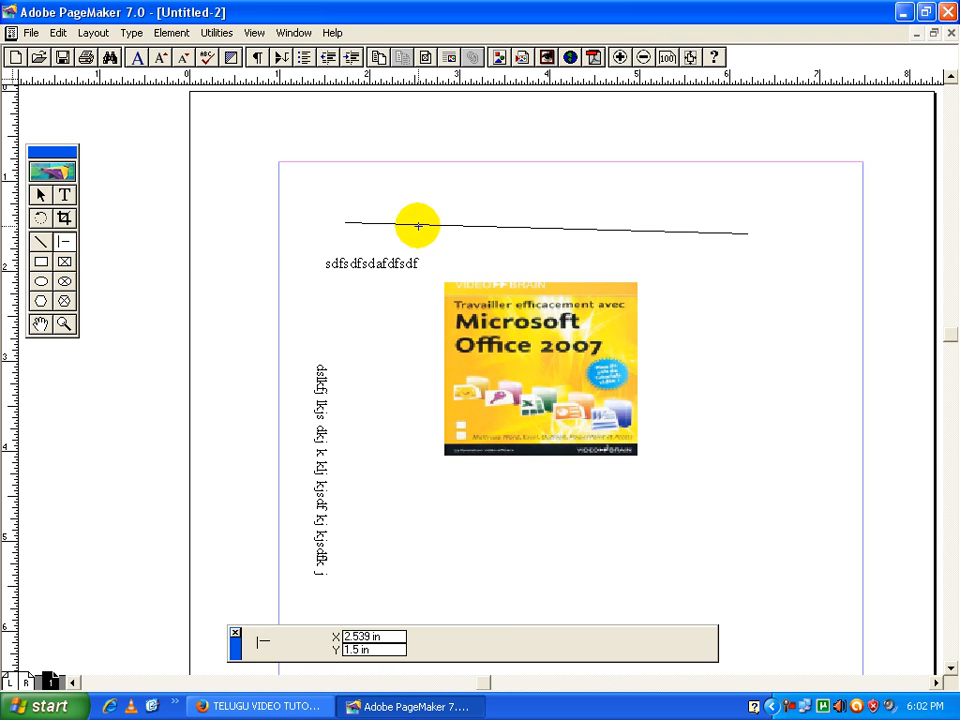
{"action": "left_click_drag", "start_coordinate": [334, 197], "coordinate": [700, 200]}
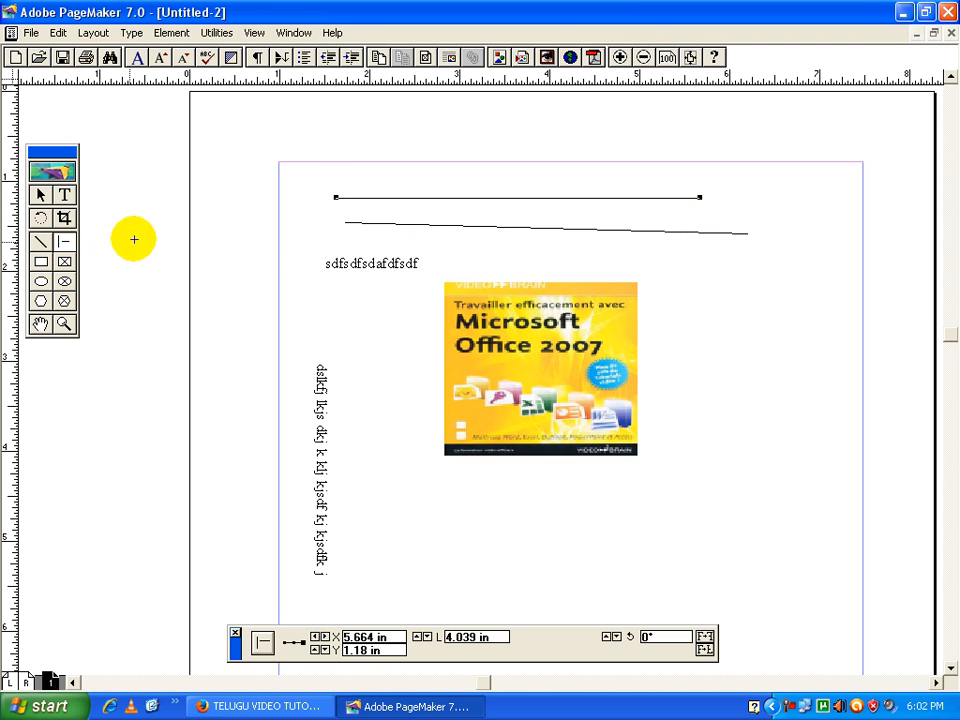
Draw a rectangle to the right of the cover image and an ellipse across the page's left edge
{"action": "left_click", "coordinate": [41, 262]}
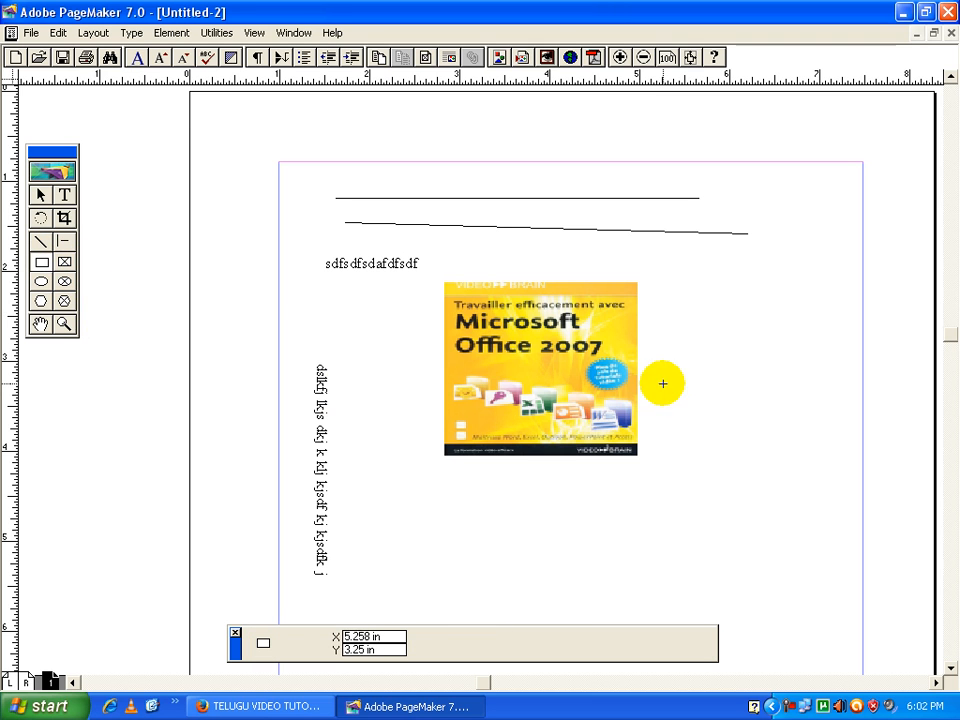
{"action": "left_click_drag", "start_coordinate": [692, 296], "coordinate": [787, 378]}
{"action": "left_click", "coordinate": [41, 281]}
{"action": "left_click_drag", "start_coordinate": [133, 292], "coordinate": [251, 398]}
Draw a hexagon about 0.8 by 0.75 inches between the vertical text and the cover image
{"action": "left_click", "coordinate": [41, 300]}
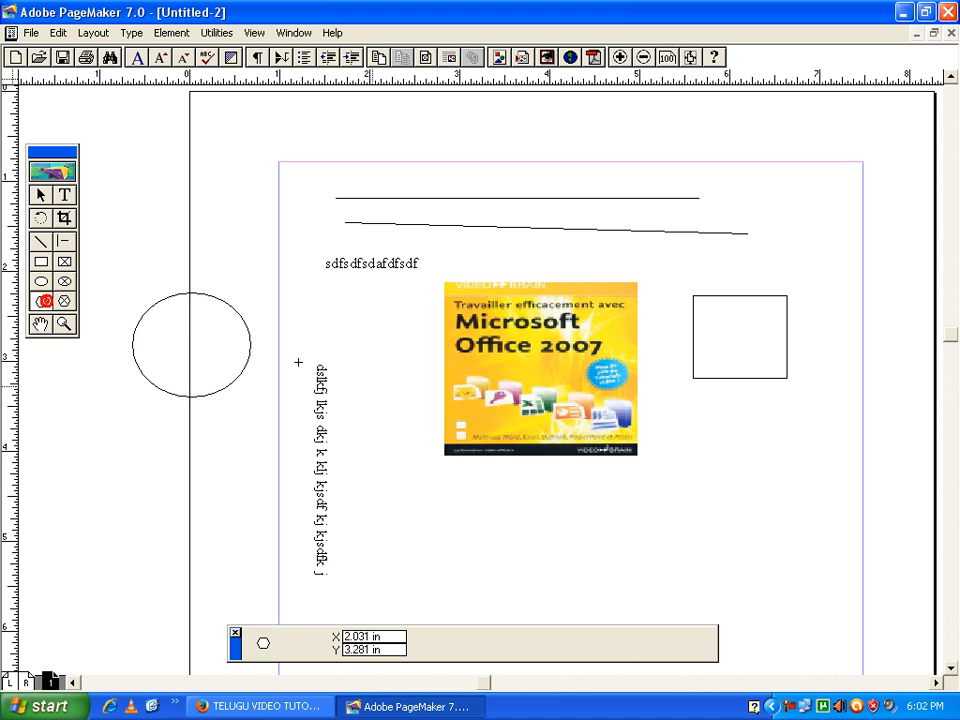
{"action": "mouse_move", "coordinate": [356, 378]}
{"action": "left_mouse_down"}
{"action": "mouse_move", "coordinate": [401, 452]}
{"action": "mouse_move", "coordinate": [427, 446]}
{"action": "left_mouse_up"}
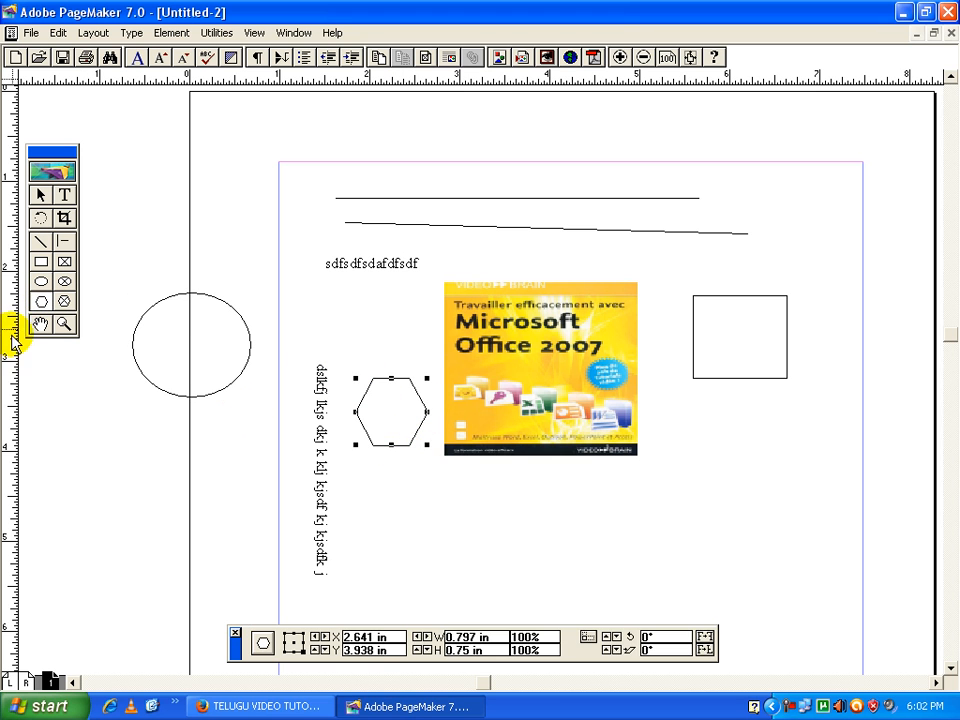
Try panning with the Hand tool and magnifying the page with the Zoom tool, and fit the page in the window
{"action": "left_click", "coordinate": [41, 324]}
{"action": "mouse_move", "coordinate": [375, 336]}
{"action": "left_mouse_down"}
{"action": "mouse_move", "coordinate": [311, 349]}
{"action": "mouse_move", "coordinate": [371, 326]}
{"action": "left_mouse_up"}
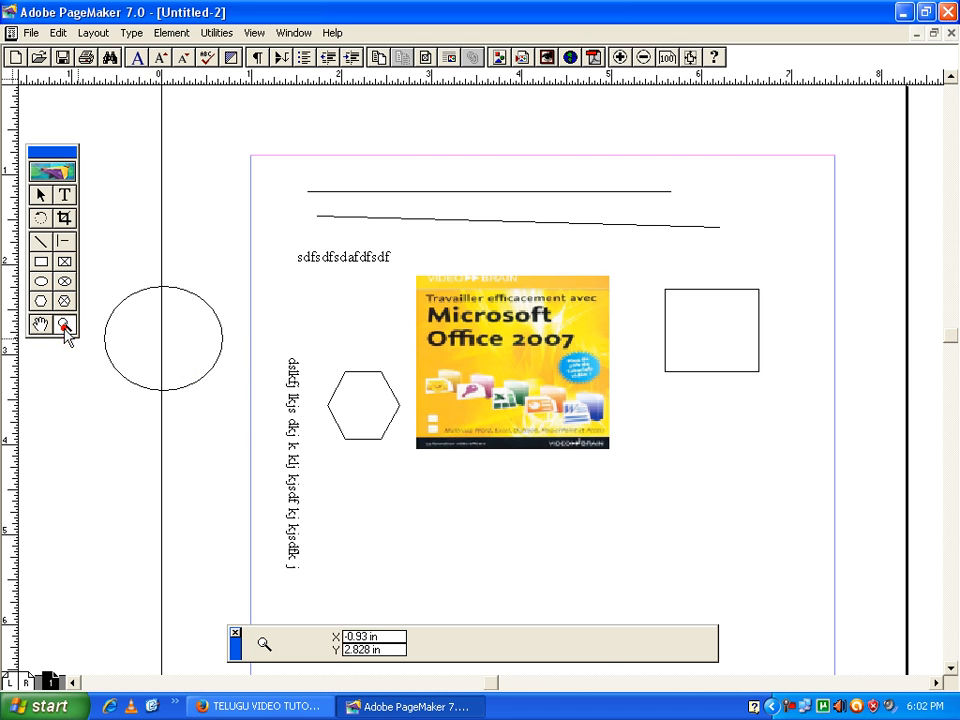
{"action": "left_click", "coordinate": [234, 320]}
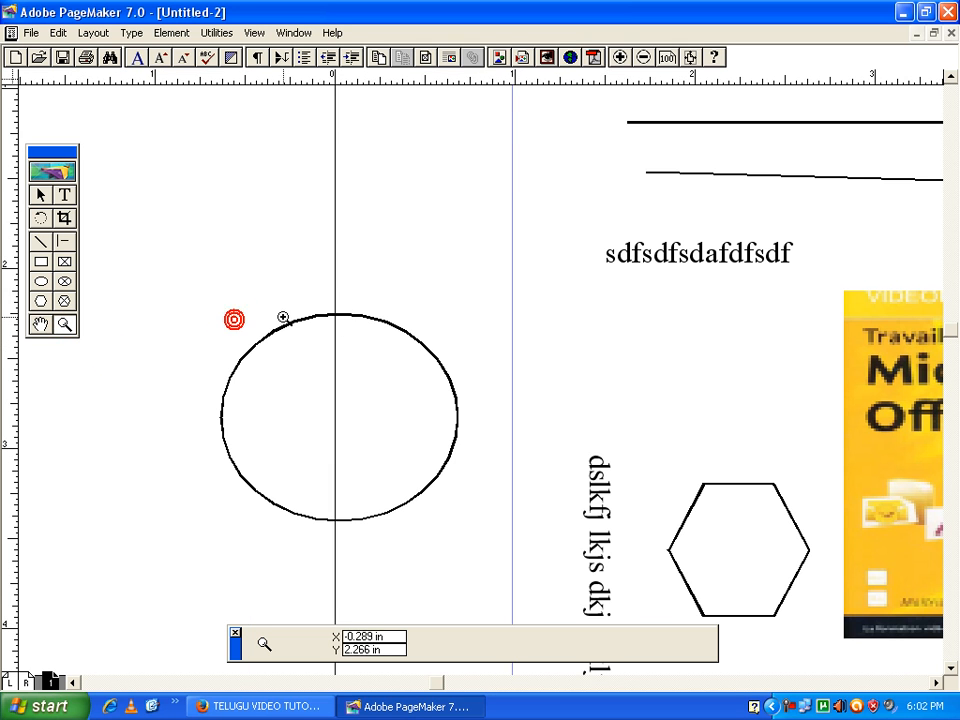
{"action": "left_click", "coordinate": [641, 57]}
{"action": "left_click", "coordinate": [559, 227]}
{"action": "left_click", "coordinate": [545, 293]}
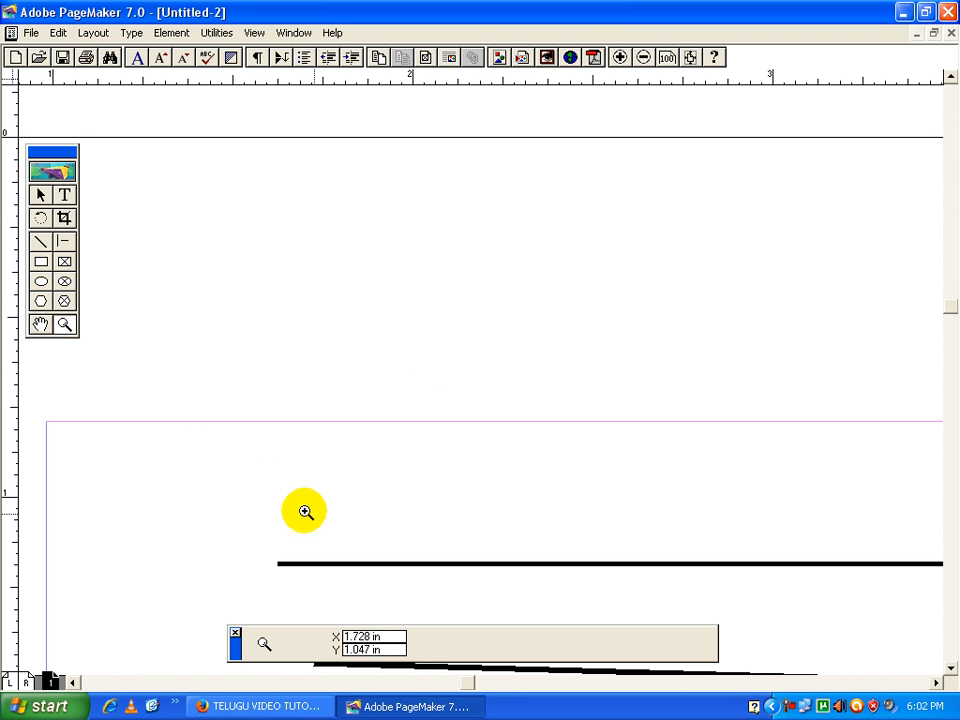
{"action": "right_click", "coordinate": [491, 512]}
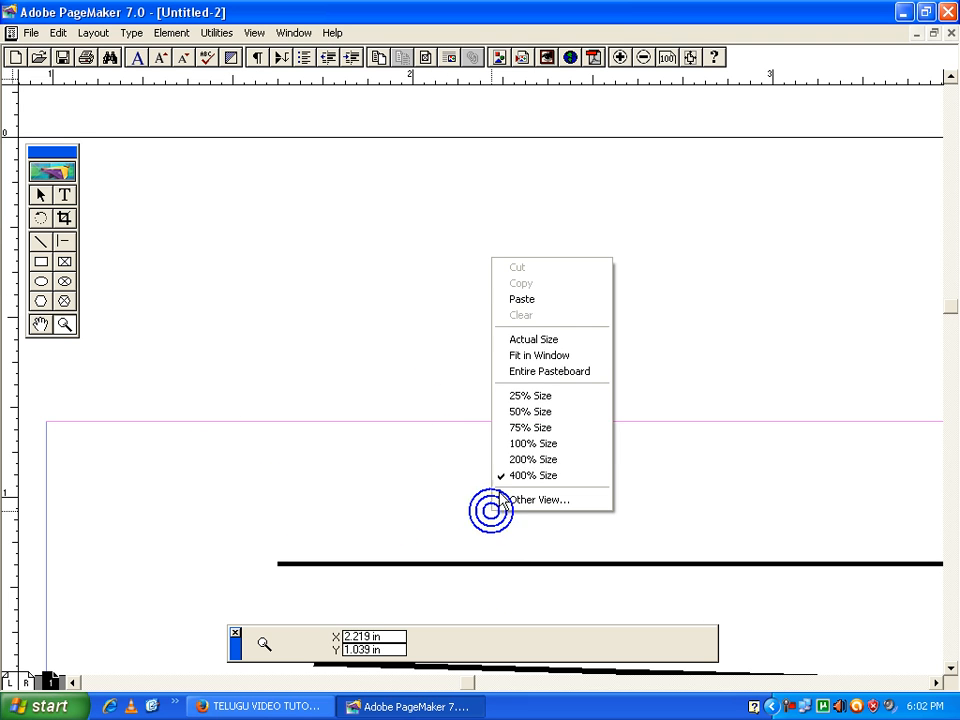
{"action": "left_click", "coordinate": [540, 356]}
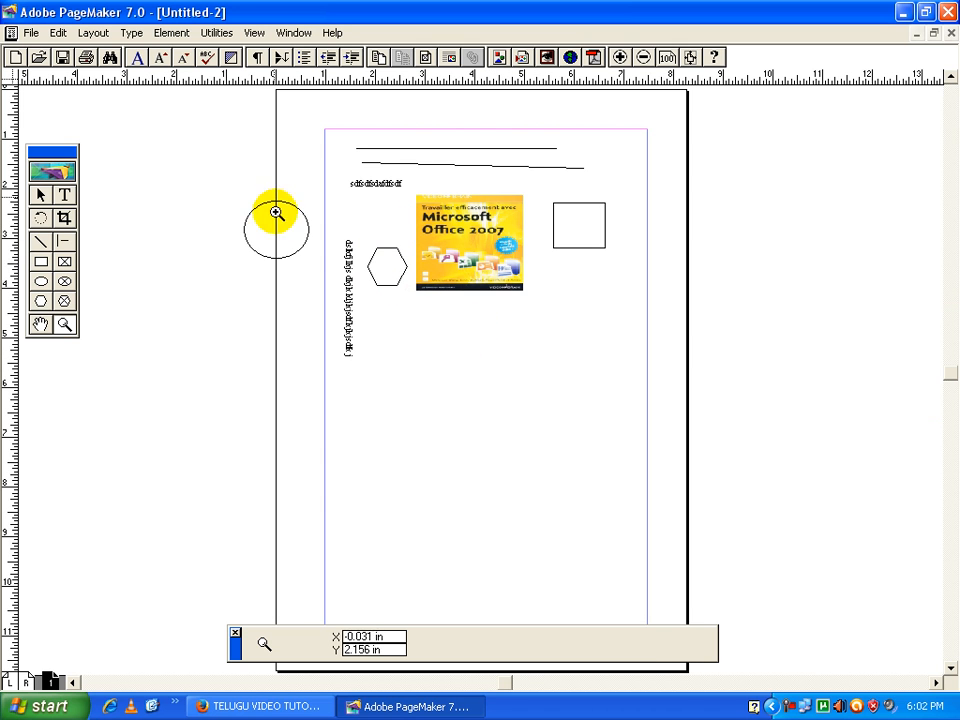
View the page at actual size, magnify an area below the image, and return to the whole page
{"action": "right_click", "coordinate": [426, 354]}
{"action": "left_click", "coordinate": [477, 434]}
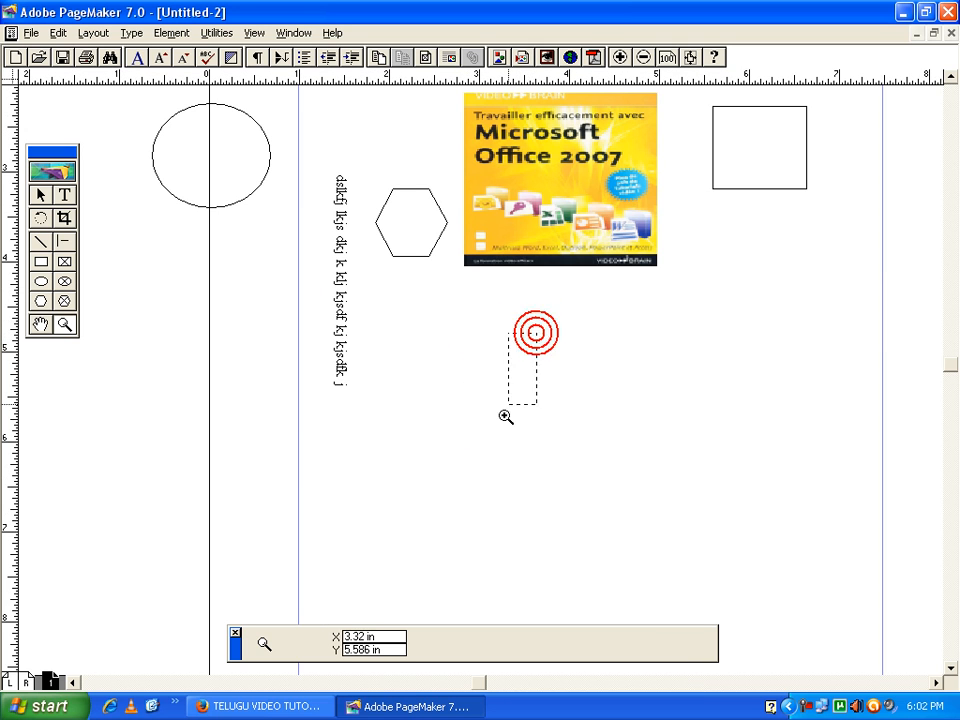
{"action": "left_click", "coordinate": [538, 342]}
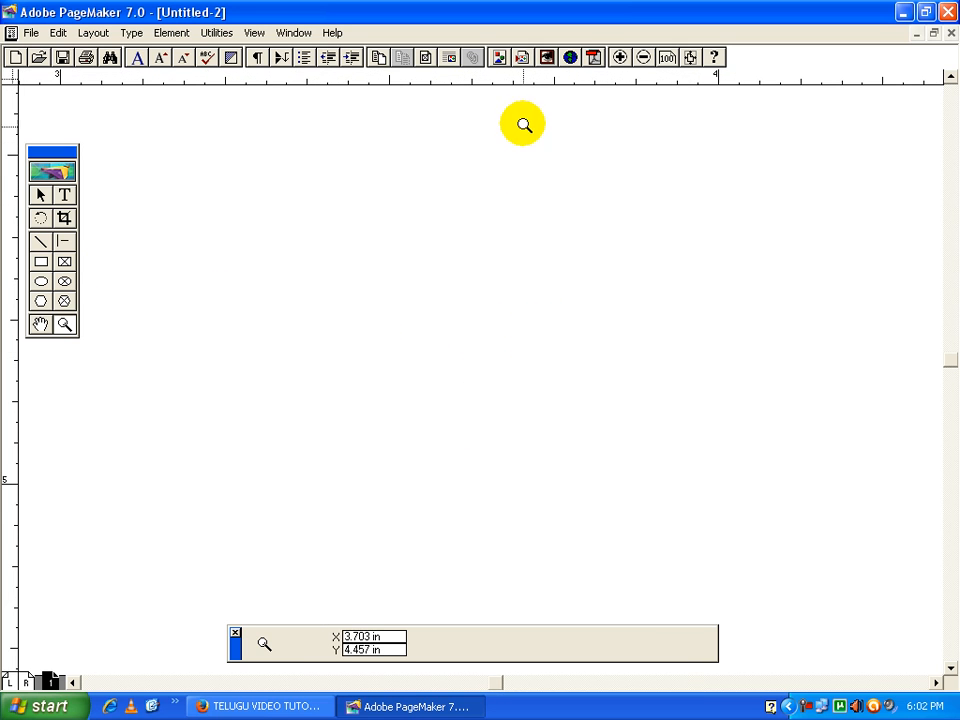
{"action": "right_click", "coordinate": [495, 240]}
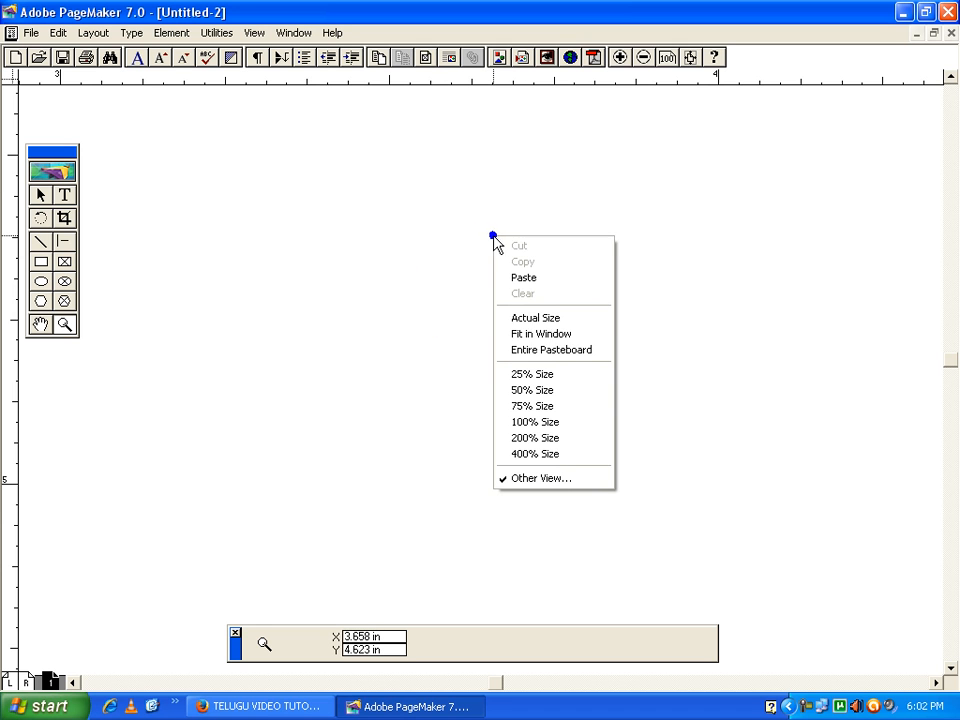
{"action": "left_click", "coordinate": [530, 334]}
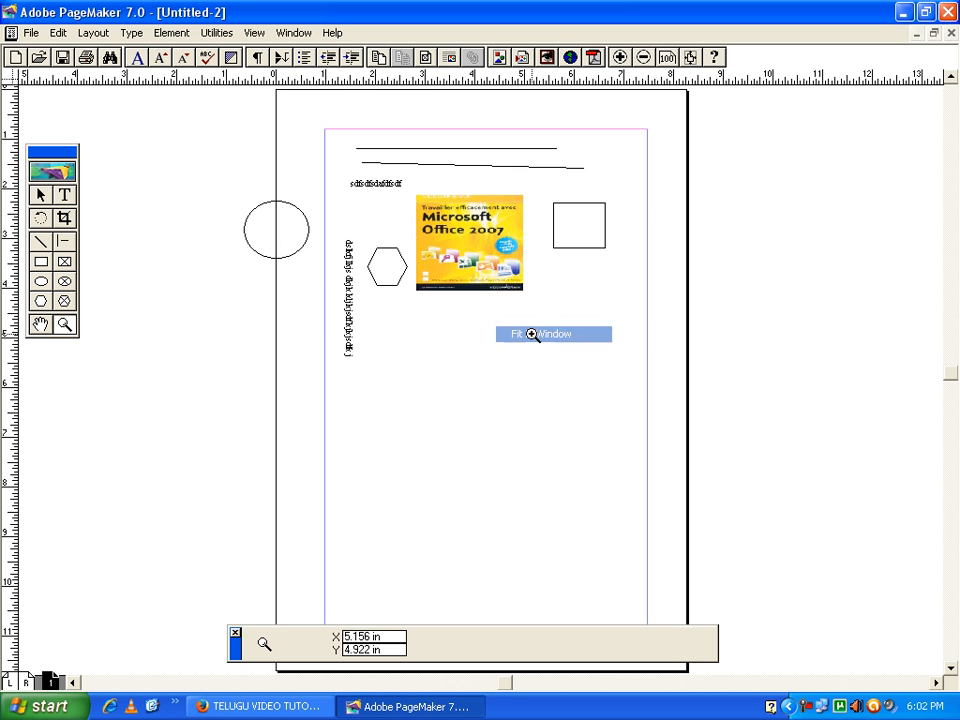
{"action": "left_click_drag", "start_coordinate": [556, 357], "coordinate": [398, 324]}
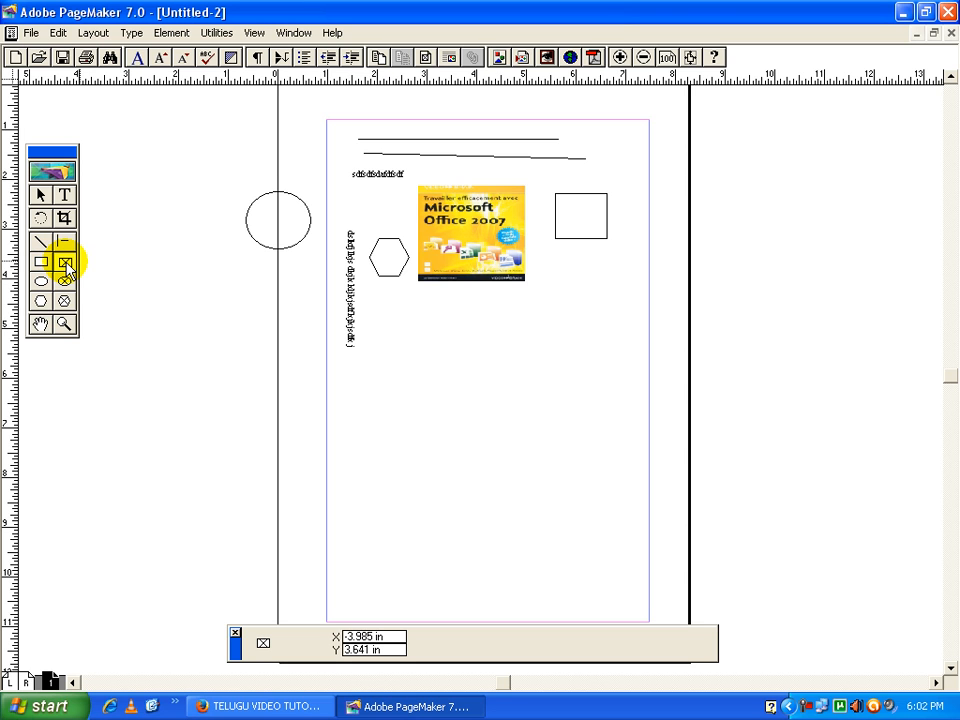
Draw a rectangular frame about 3.95 by 2.38 inches below the cover image and place the Microsoft Office logo within it
{"action": "left_click_drag", "start_coordinate": [418, 376], "coordinate": [614, 492]}
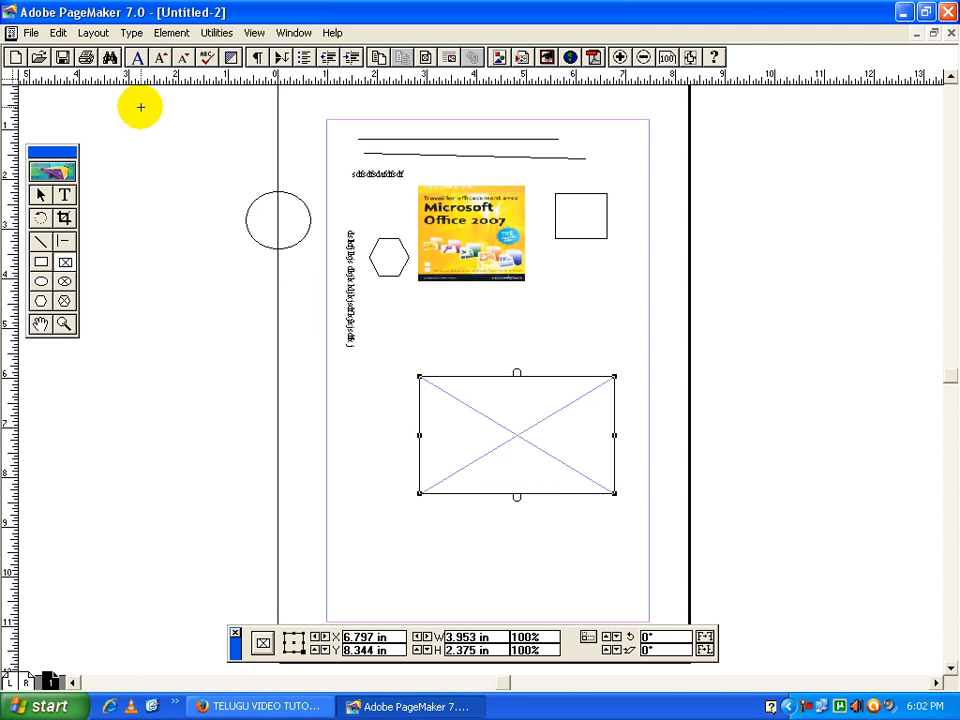
{"action": "left_click", "coordinate": [31, 36]}
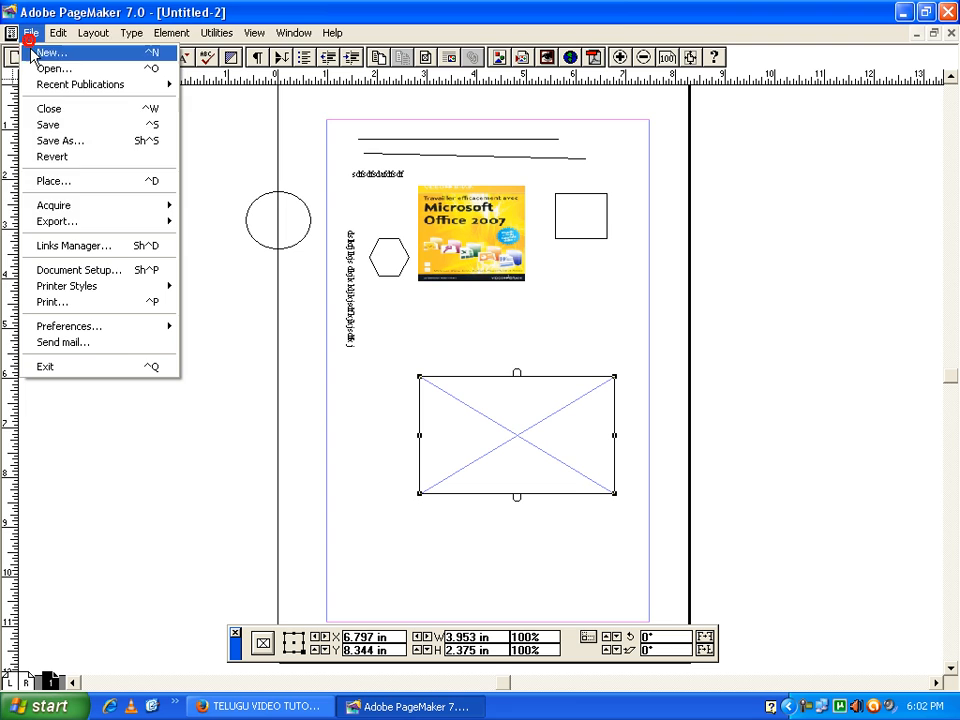
{"action": "left_click", "coordinate": [66, 186]}
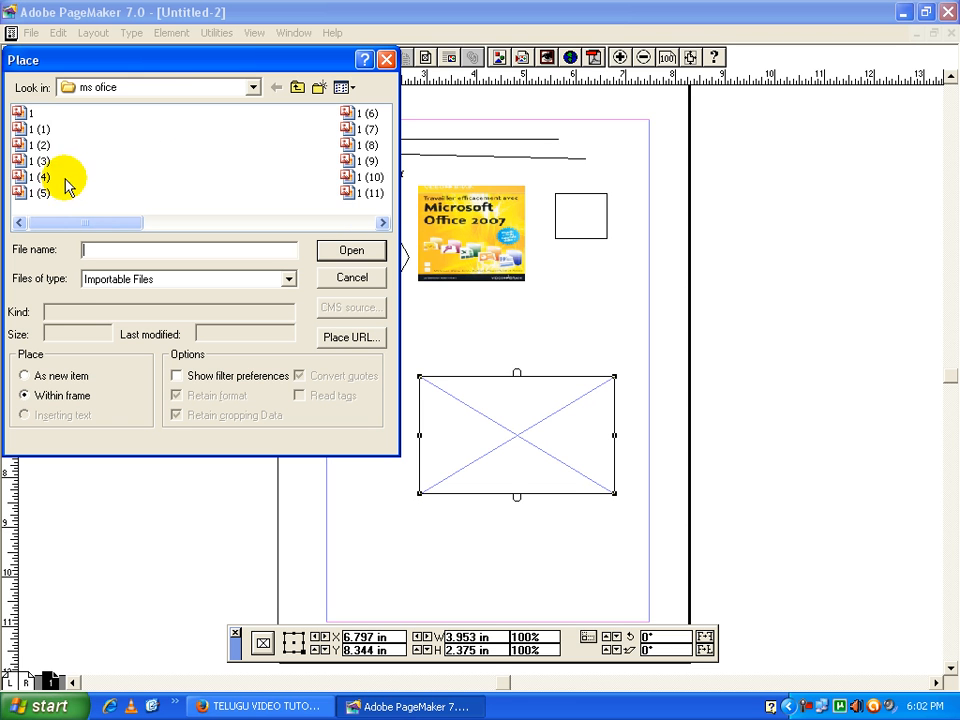
{"action": "left_click", "coordinate": [360, 178]}
{"action": "left_click", "coordinate": [351, 251]}
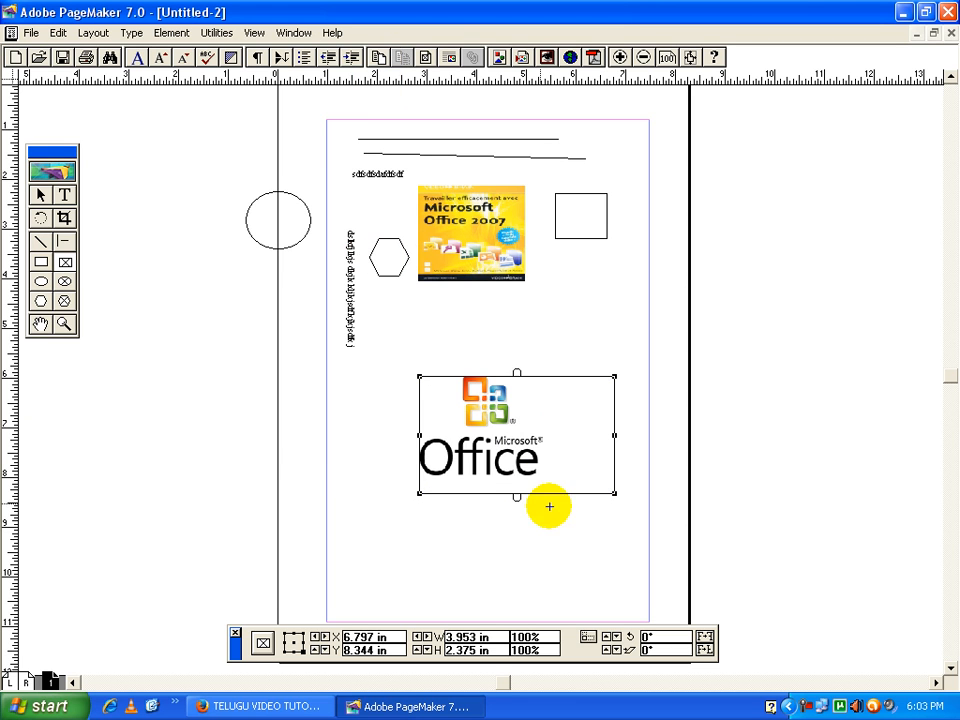
Draw a hexagonal frame about 2.81 by 3.25 inches across the page's left edge, below the ellipse
{"action": "left_click", "coordinate": [64, 301]}
{"action": "left_click_drag", "start_coordinate": [170, 320], "coordinate": [309, 481]}
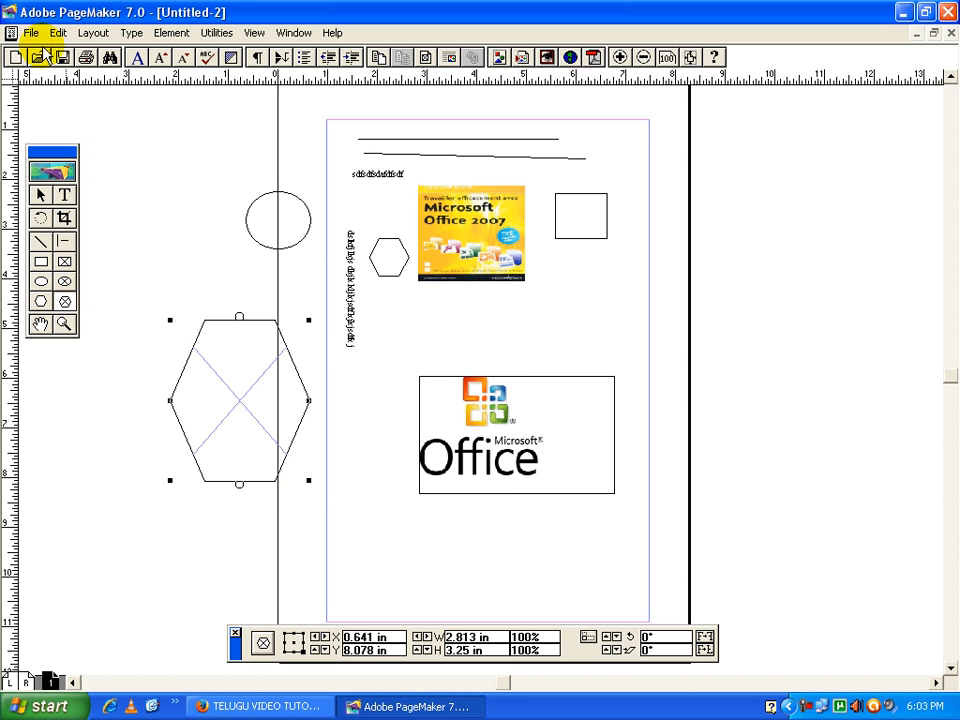
Try to place an image from the ms ofice folder within the hexagonal frame
{"action": "left_click", "coordinate": [31, 33]}
{"action": "left_click", "coordinate": [58, 183]}
{"action": "double_click", "coordinate": [365, 145]}
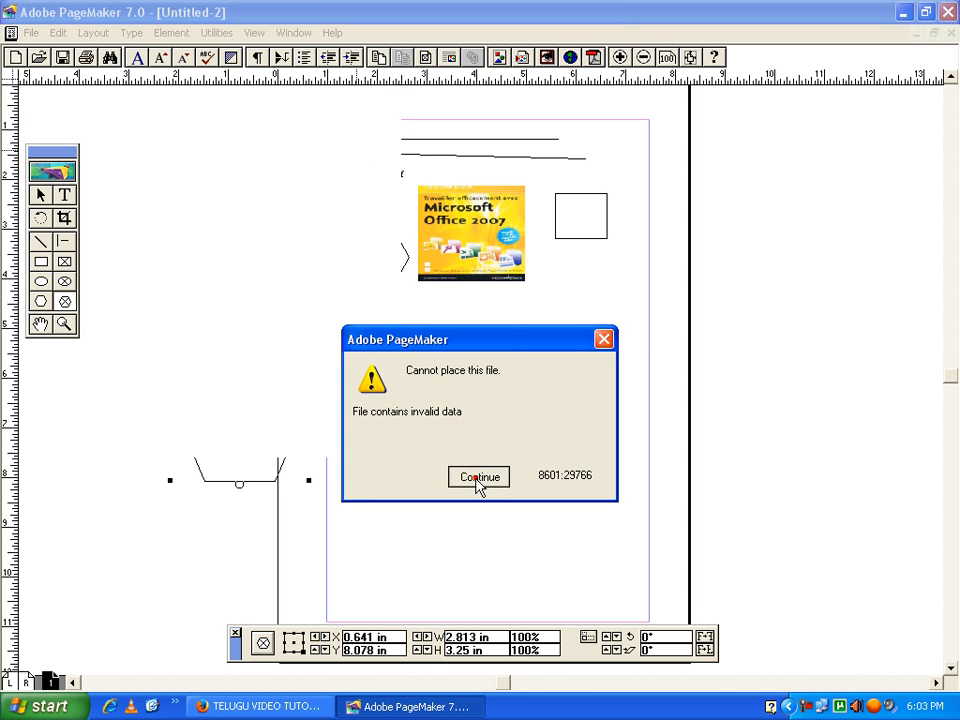
{"action": "left_click", "coordinate": [480, 477]}
Place the JPEG image 1 (10) from the ms ofice folder within the hexagonal frame
{"action": "left_click", "coordinate": [31, 33]}
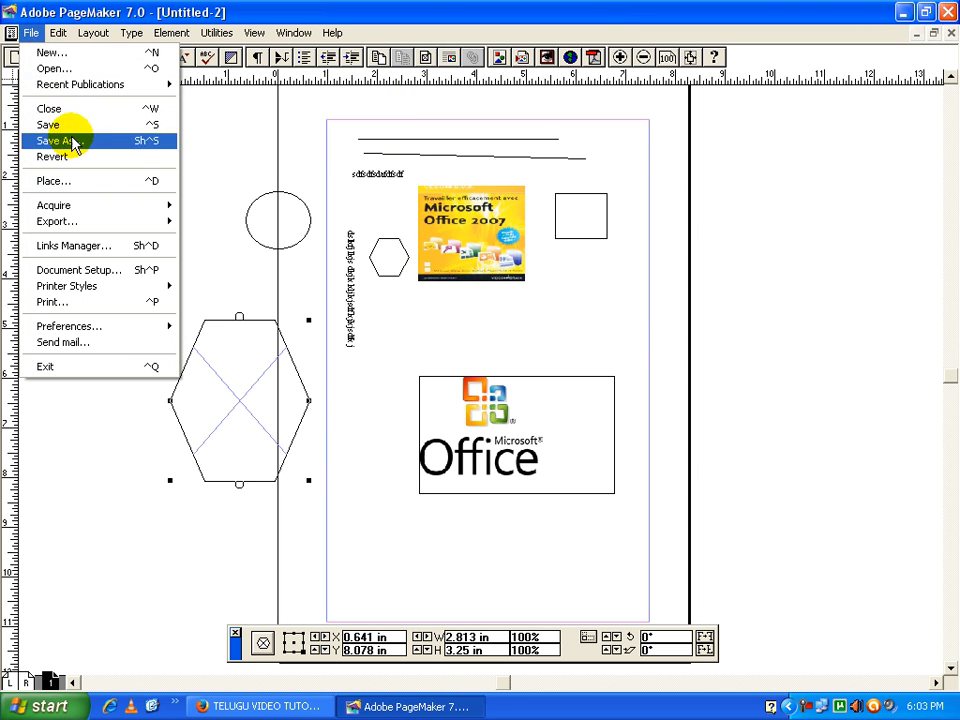
{"action": "left_click", "coordinate": [76, 182]}
{"action": "left_click", "coordinate": [366, 177]}
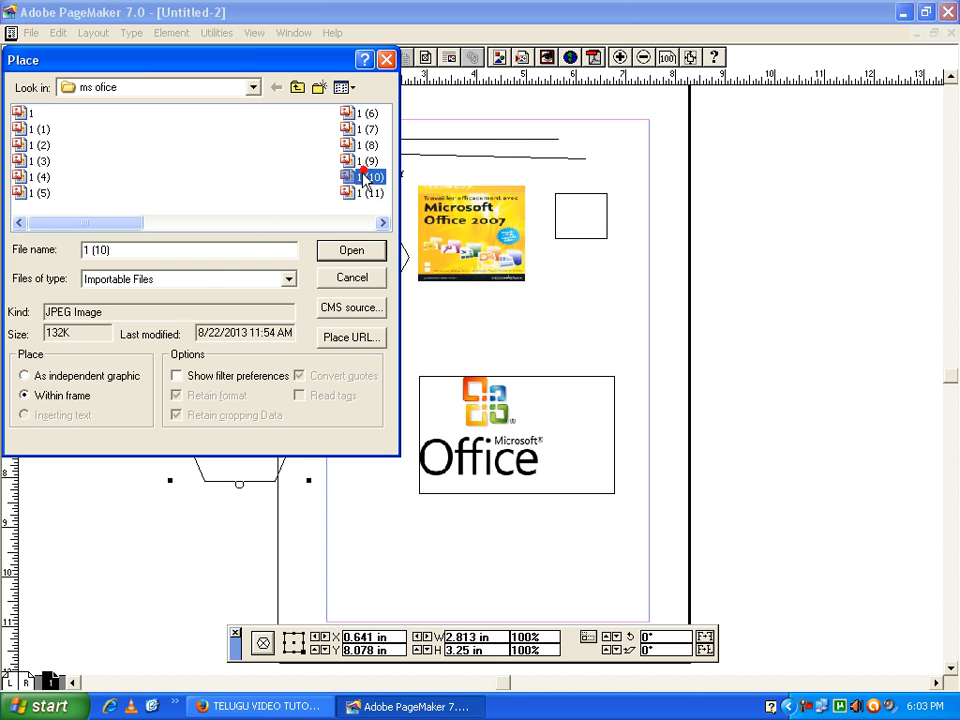
{"action": "left_click", "coordinate": [351, 250]}
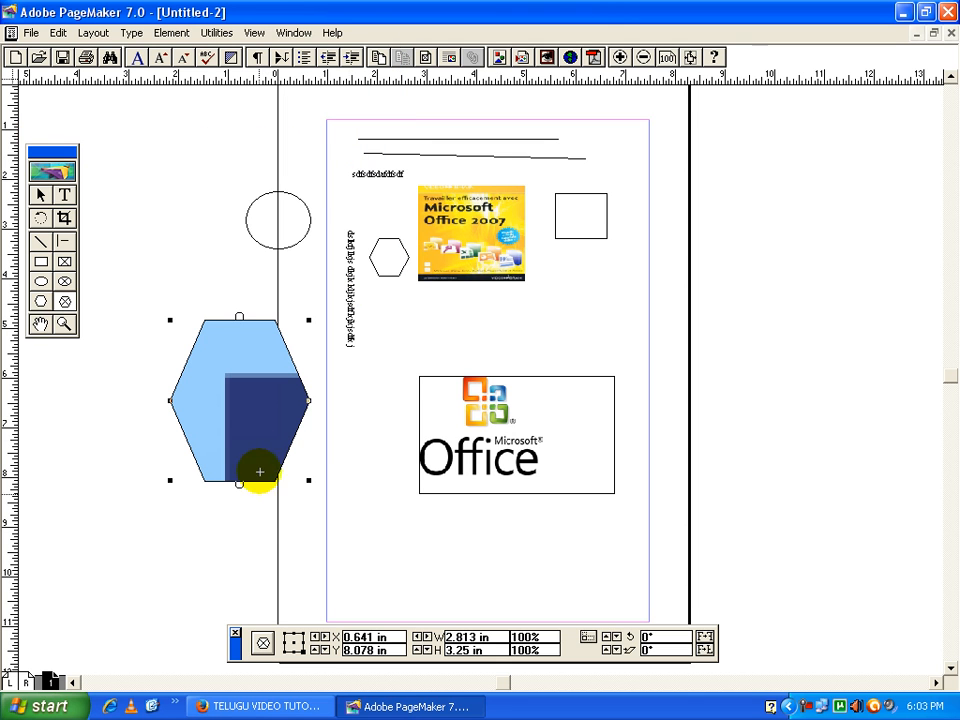
Enlarge the hexagonal picture frame to about 7.81 by 6.17 inches and move it left so the Office logo shows beside it
{"action": "left_click", "coordinate": [42, 195]}
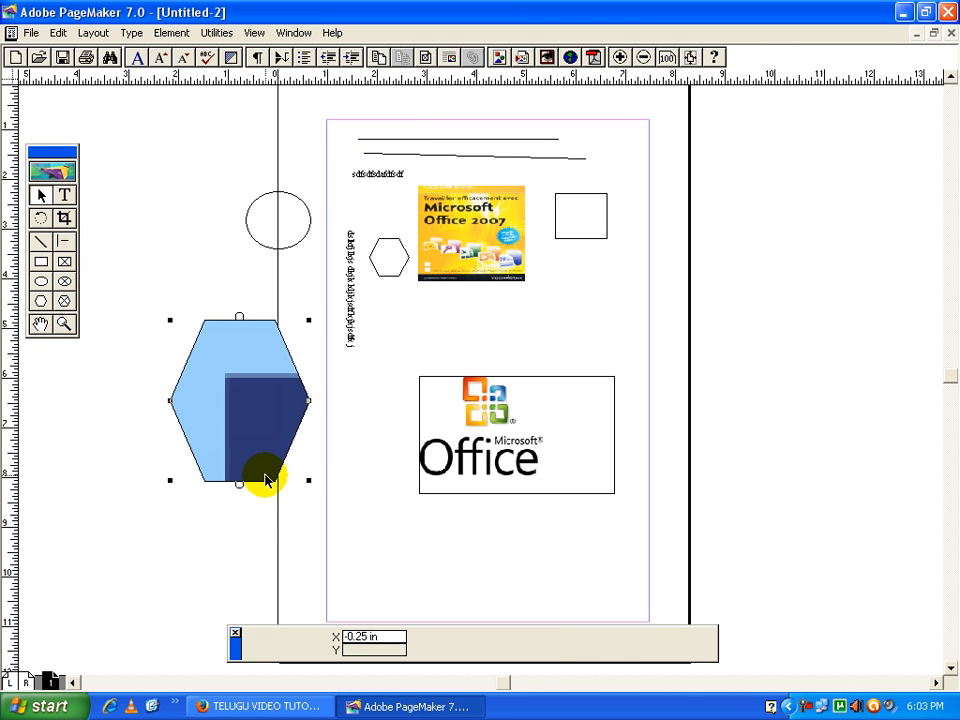
{"action": "left_click", "coordinate": [265, 477]}
{"action": "left_click_drag", "start_coordinate": [308, 481], "coordinate": [558, 626]}
{"action": "left_click_drag", "start_coordinate": [434, 534], "coordinate": [409, 462]}
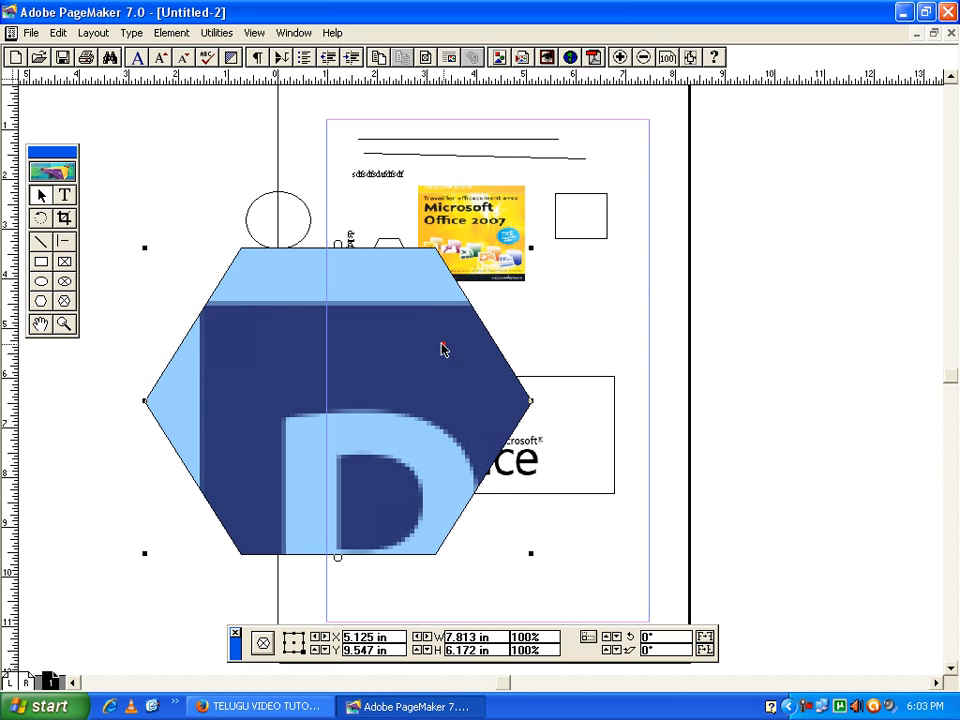
{"action": "left_click_drag", "start_coordinate": [439, 345], "coordinate": [358, 334]}
{"action": "left_click", "coordinate": [634, 338]}
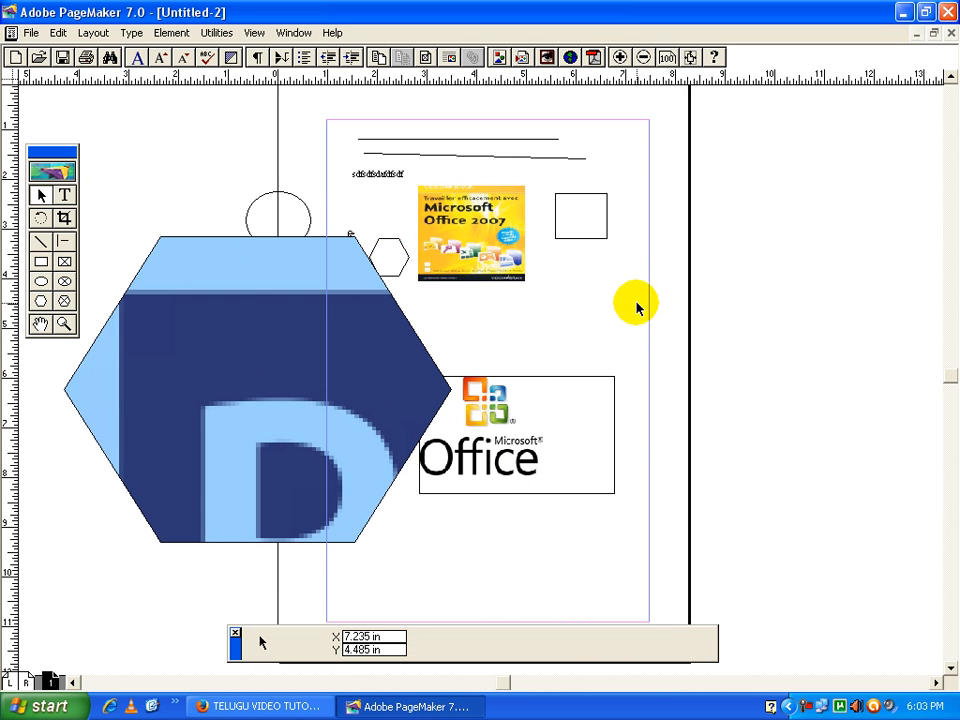